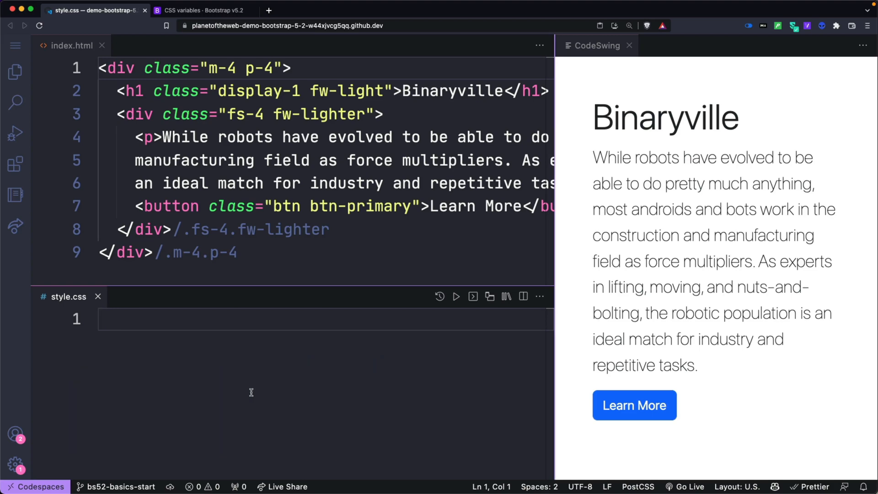
text(h1)
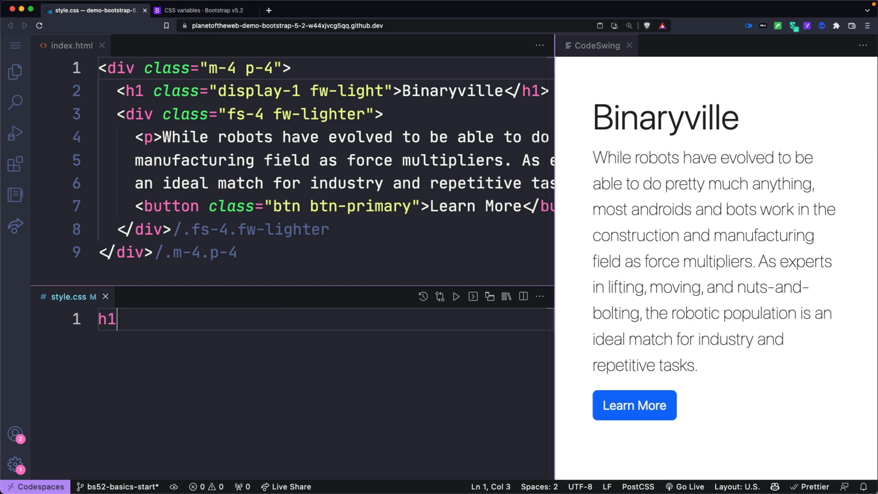
text( {)
Start an h1 rule with color: var( and switch to Bootstrap's CSS variables docs
key(Return)
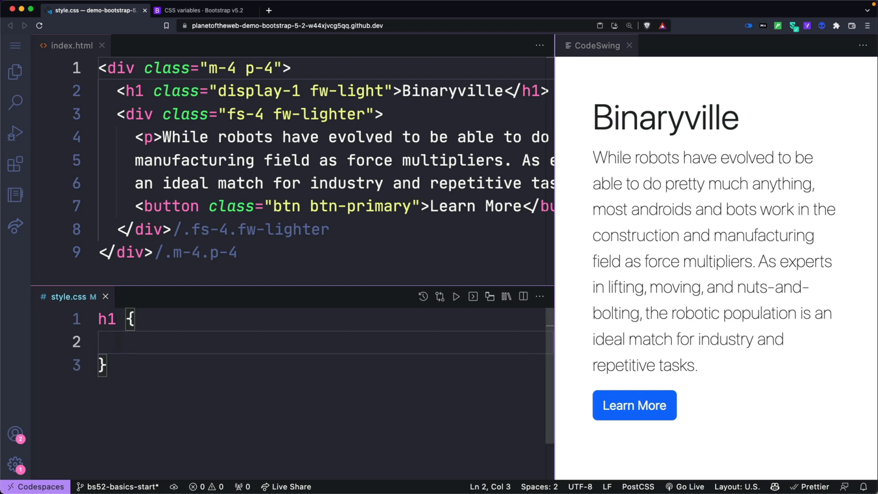
text(color: var()
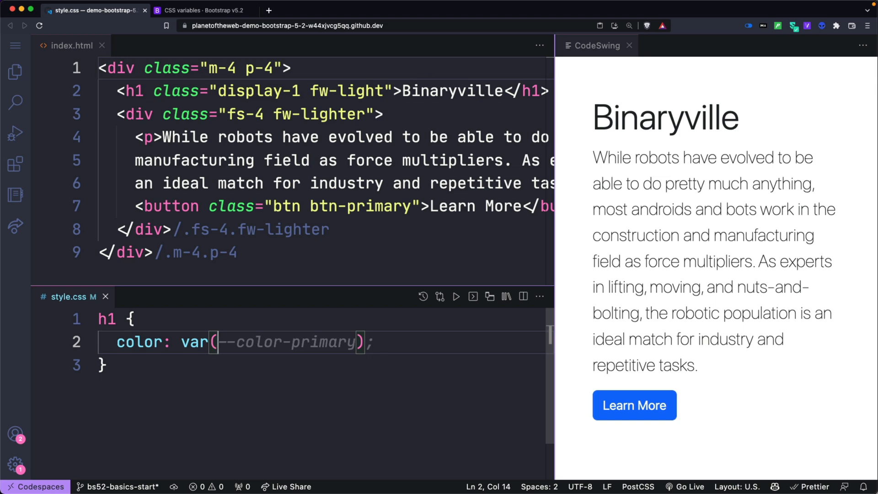
key(ctrl+Tab)
scroll(443, 381, down, 5)
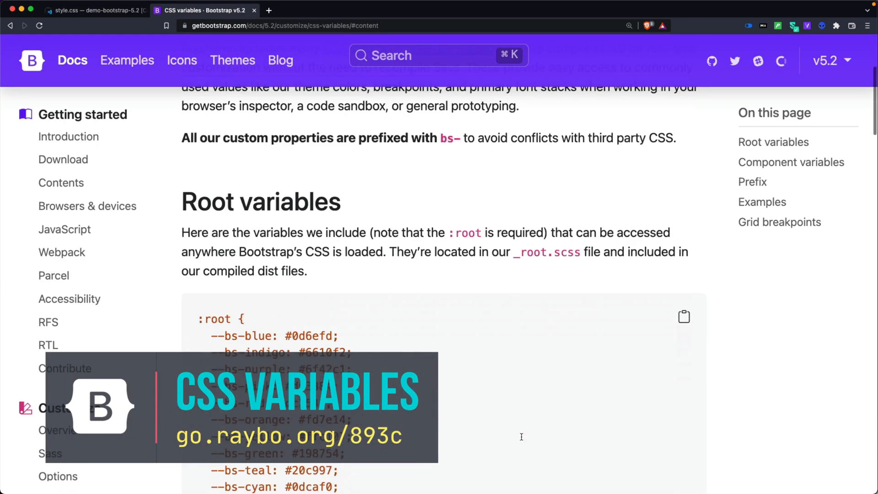
scroll(444, 380, down, 3)
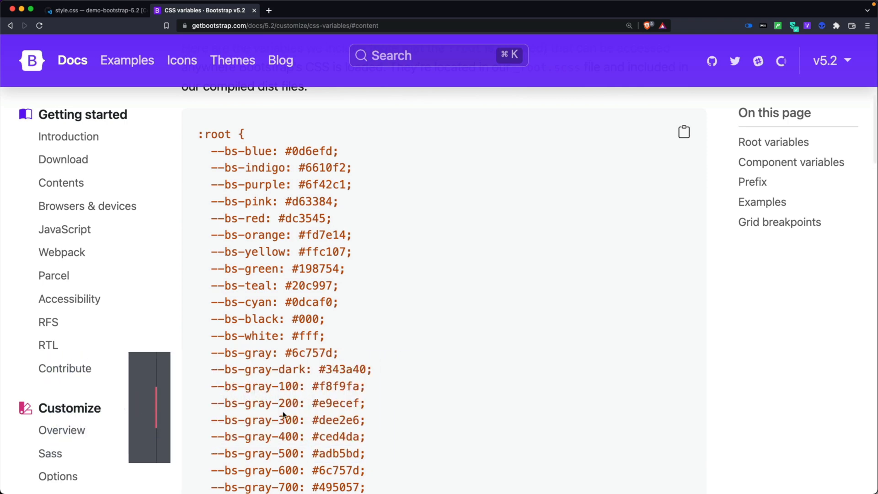
scroll(425, 374, down, 5)
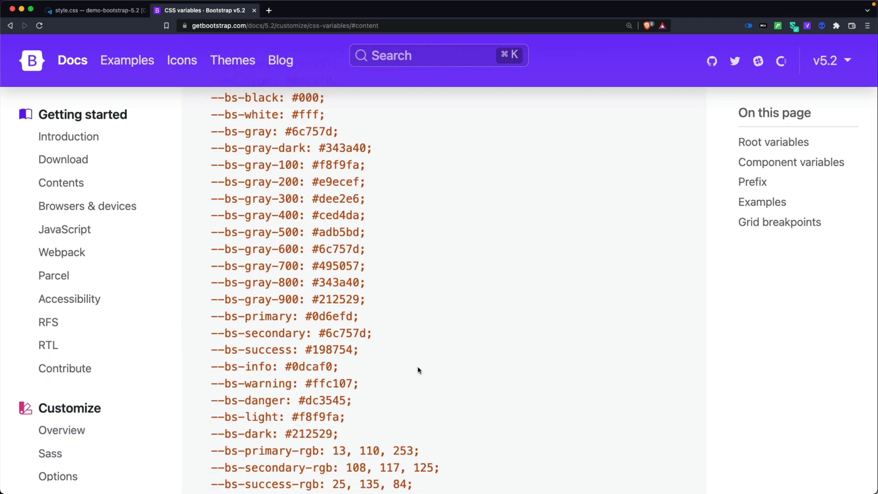
scroll(471, 395, up, 3)
scroll(471, 395, up, 4)
scroll(470, 395, up, 2)
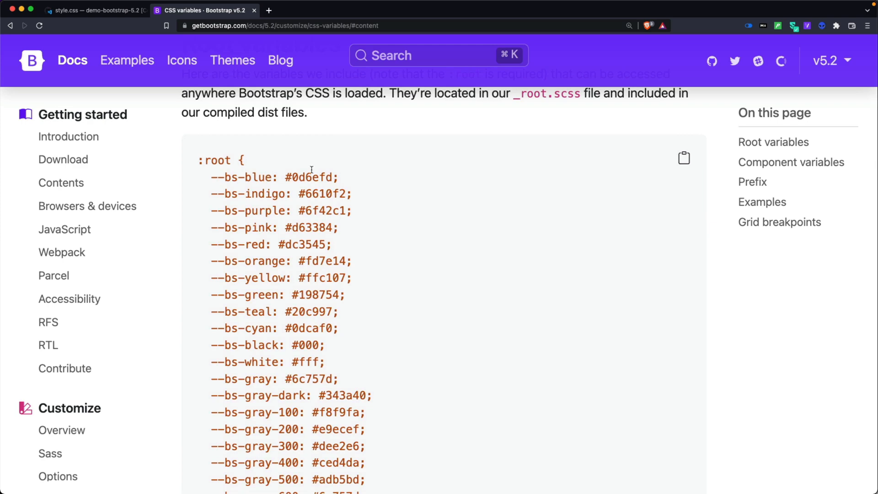
Set the h1 color to var(--bs-blue), then return to the variables docs
key(ctrl+Tab)
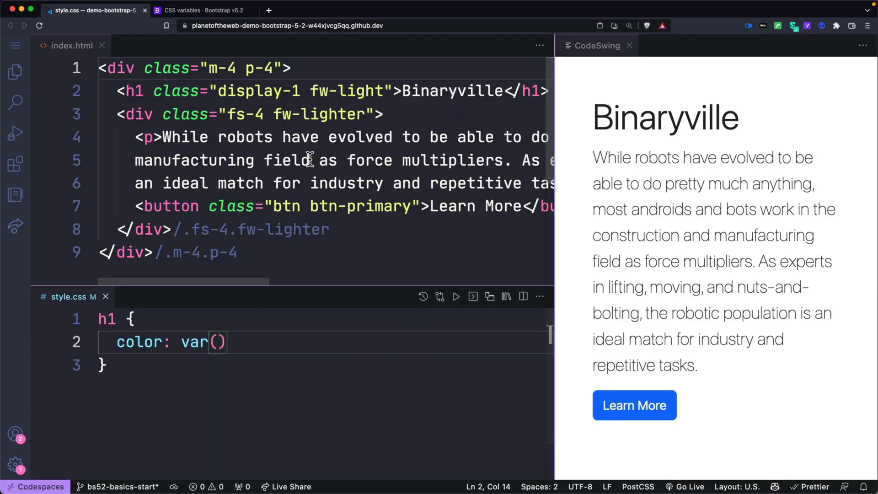
text(bs-blue)
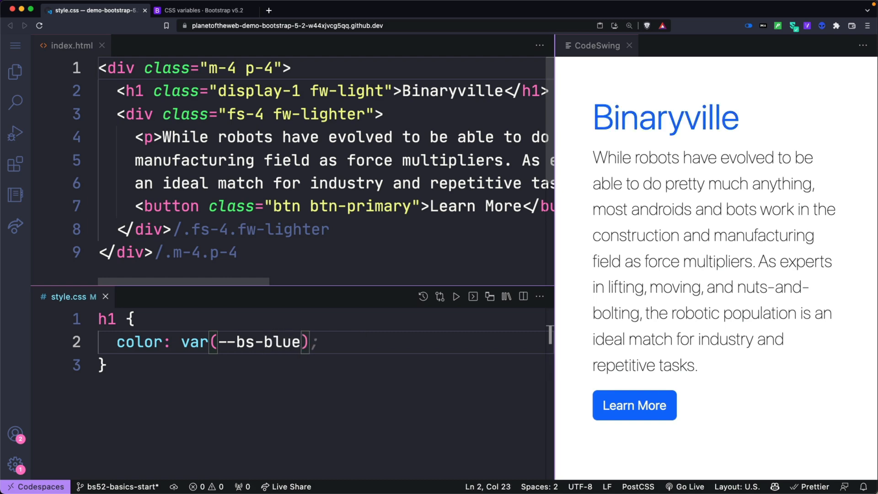
key(Down)
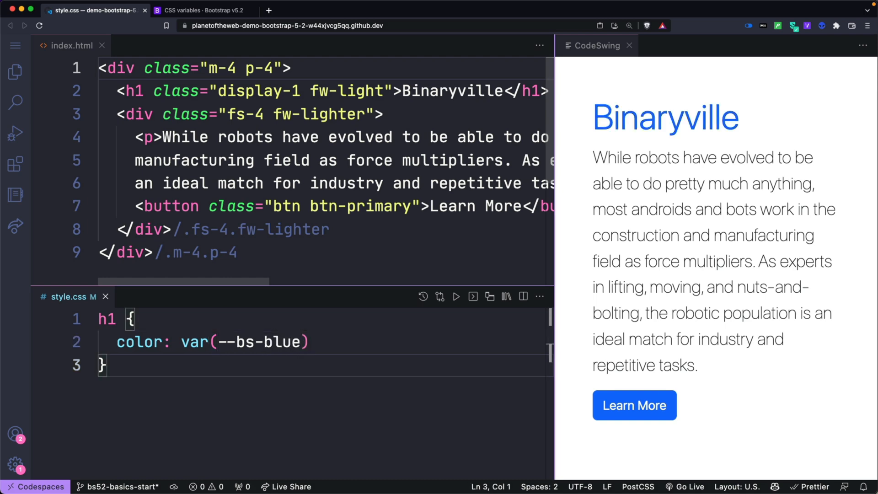
key(ctrl+Tab)
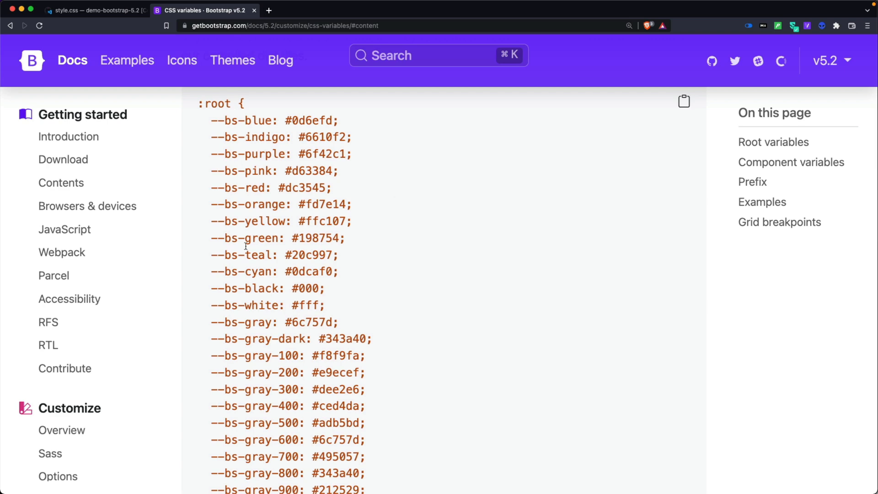
scroll(439, 275, down, 3)
scroll(439, 274, down, 2)
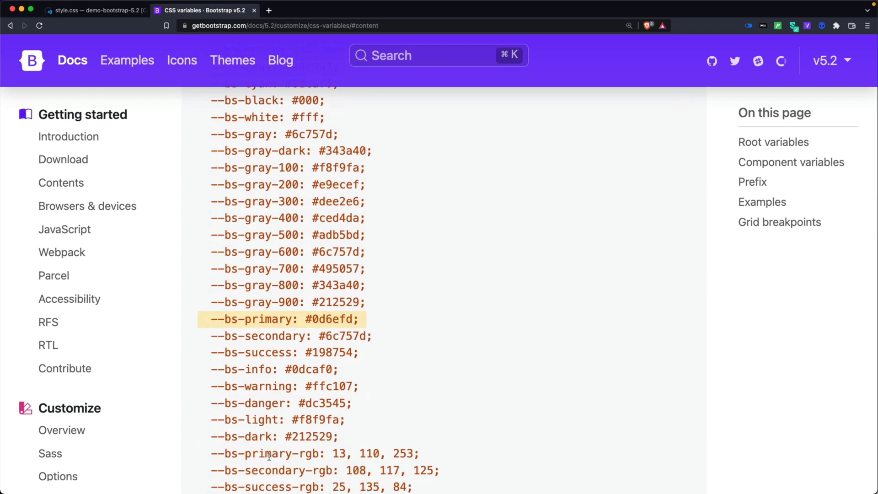
Use var(--bs-primary) for the h1 color and add blank lines above the rule
key(ctrl+shift+Tab)
key(Up)
key(Up)
key(Home)
key(Return)
key(Return)
key(Up)
key(Up)
text(:root {)
Add a :root rule setting --bs-primary to #6f42c1, then select the h1 color line
key(Return)
text(--)
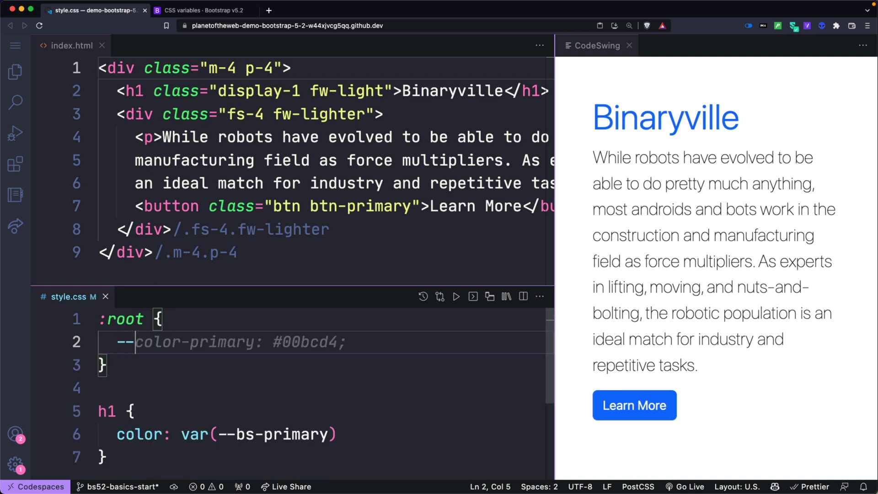
text(bs-primary)
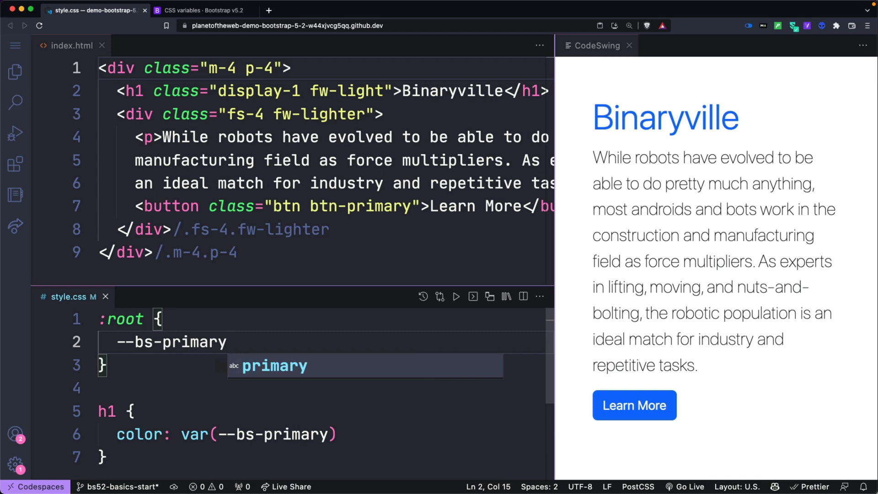
text(:)
key(BackSpace)
key(BackSpace)
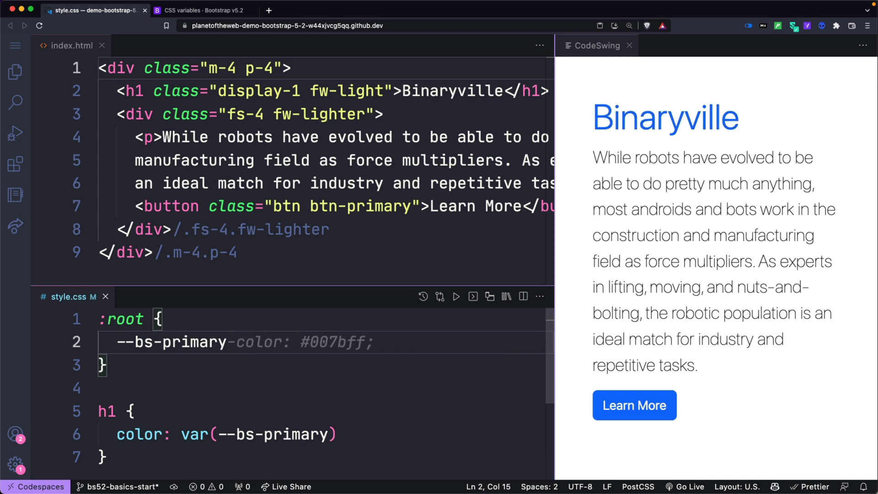
text(: #)
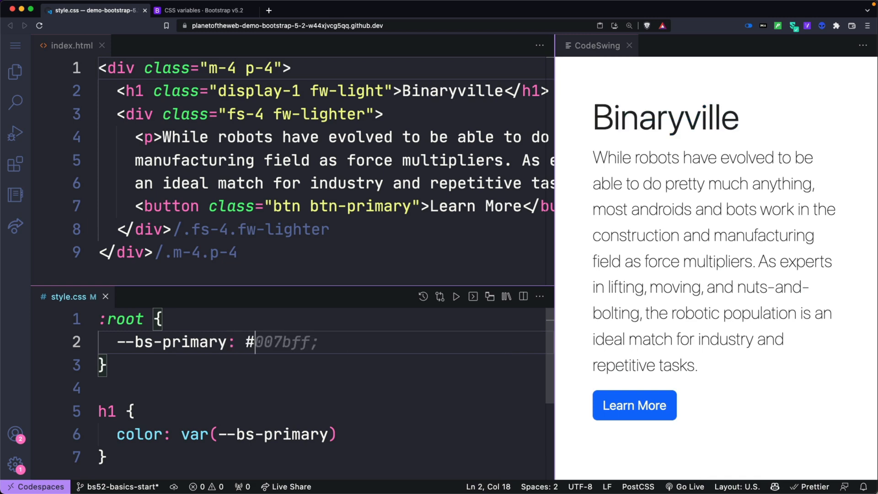
text(6f42c1)
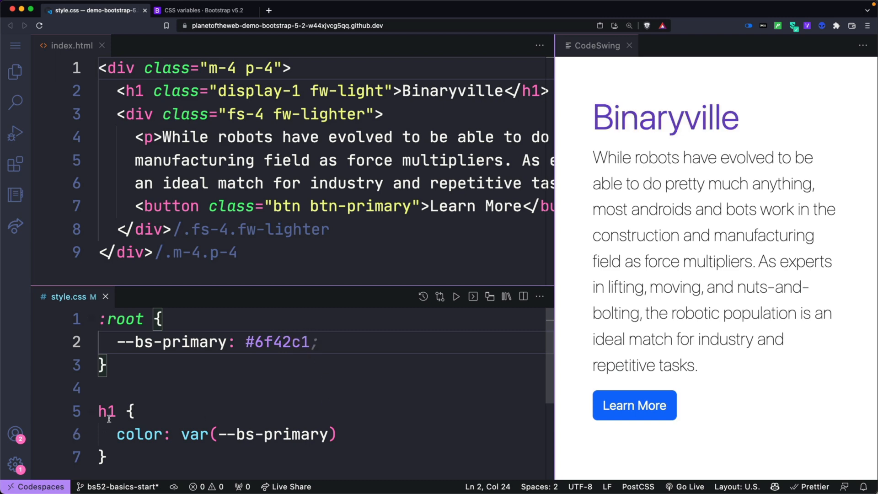
click(163, 434)
click(171, 457)
scroll(172, 432, down, 1)
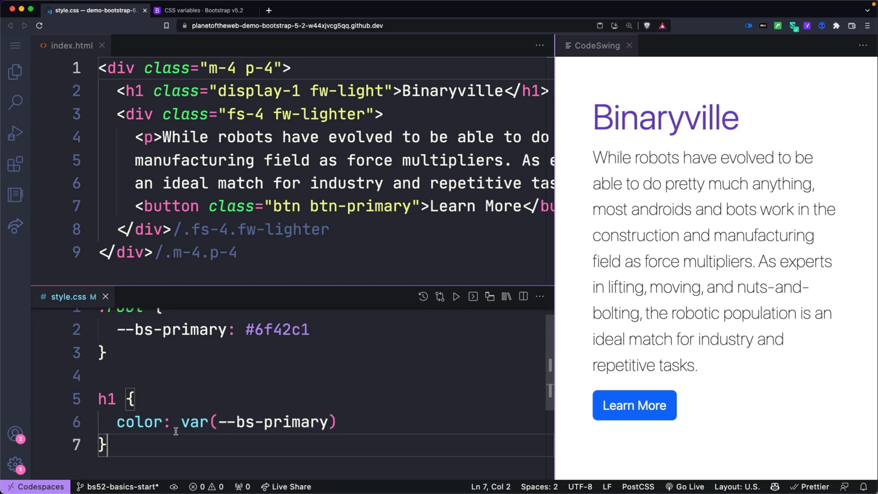
triple_click(178, 425)
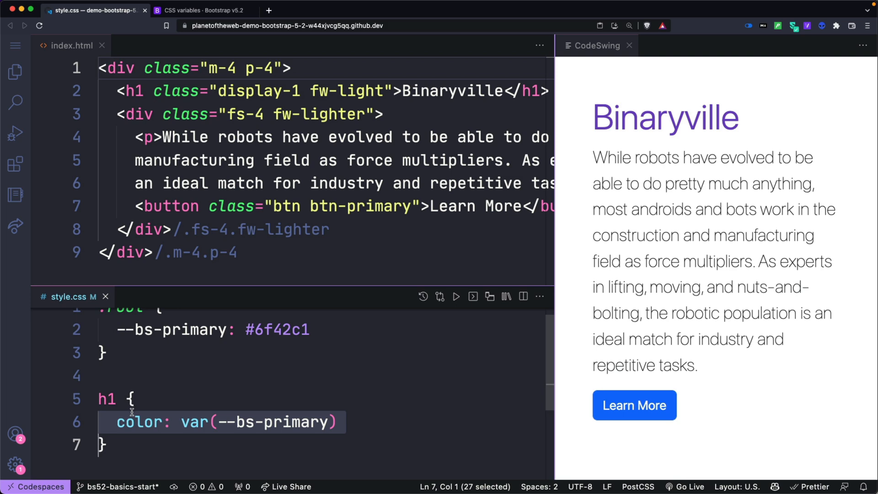
Add a .btn-primary rule with --bs-btn-bg: var(--bs-primary)
click(138, 447)
key(Return)
key(Return)
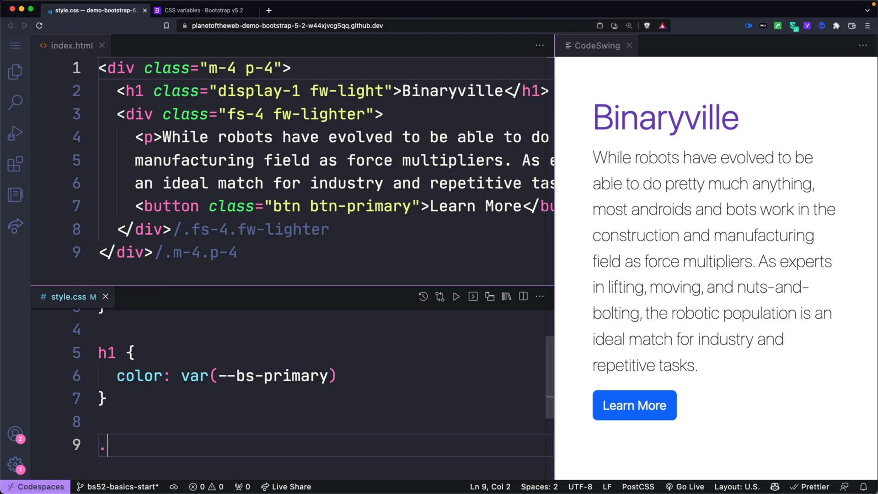
text(.btn-primary {)
key(Return)
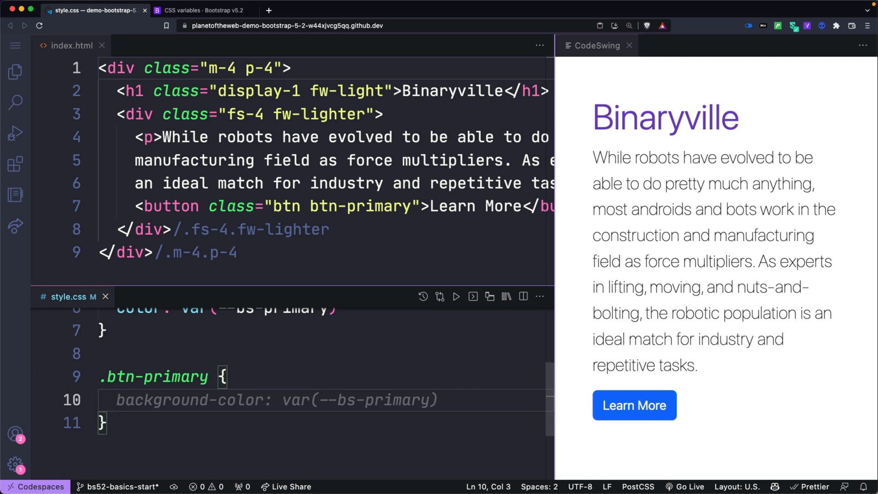
text(--)
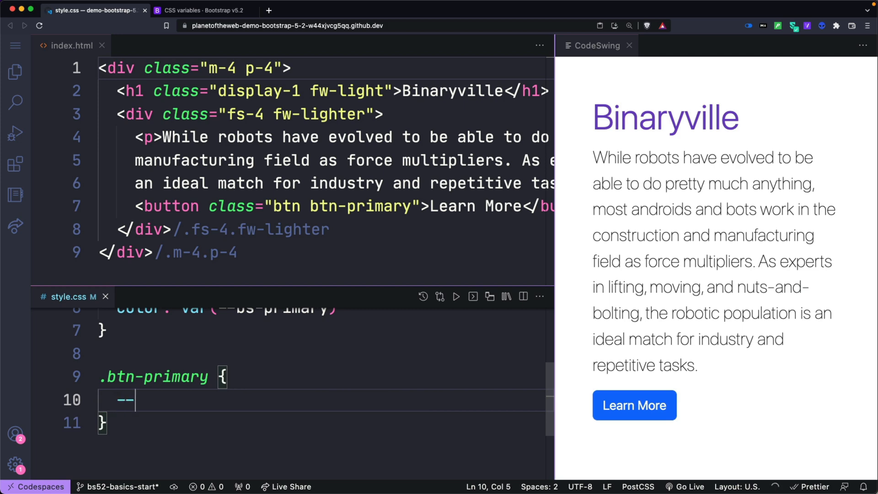
text(v)
key(BackSpace)
text(bs-btn-bg)
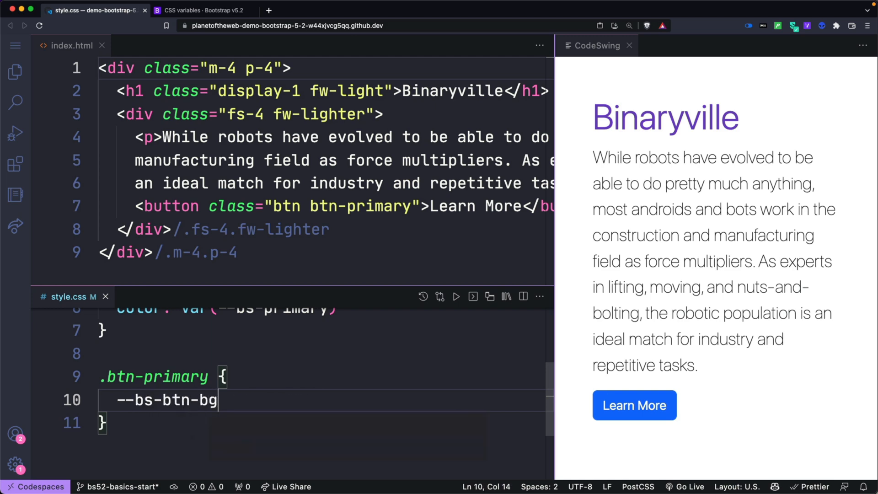
text(:)
key(Tab)
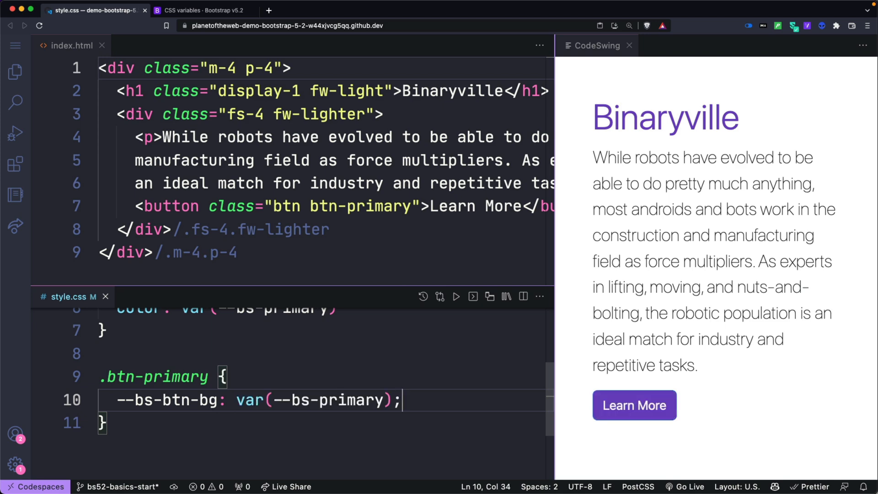
key(Down)
key(Up)
key(Home)
key(shift+Down)
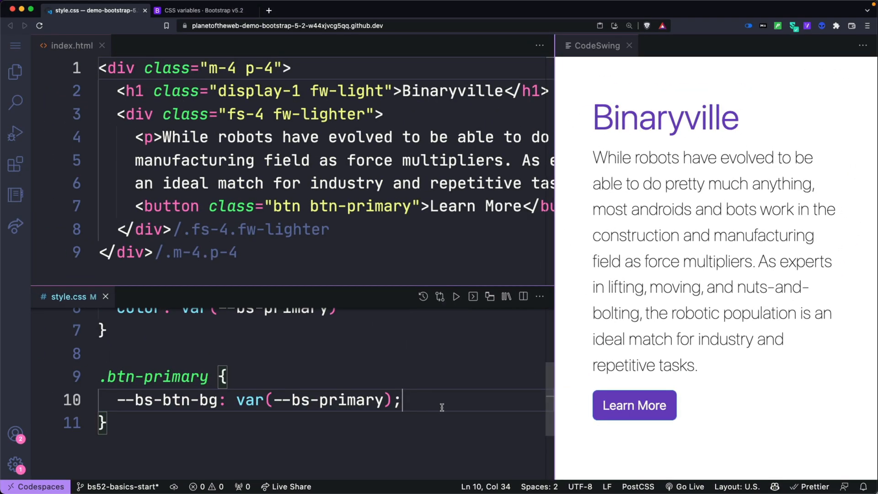
Set --bs-btn-border-color to var(--dark-purple) and define --dark-purple: #392263 in :root
key(Return)
text(--)
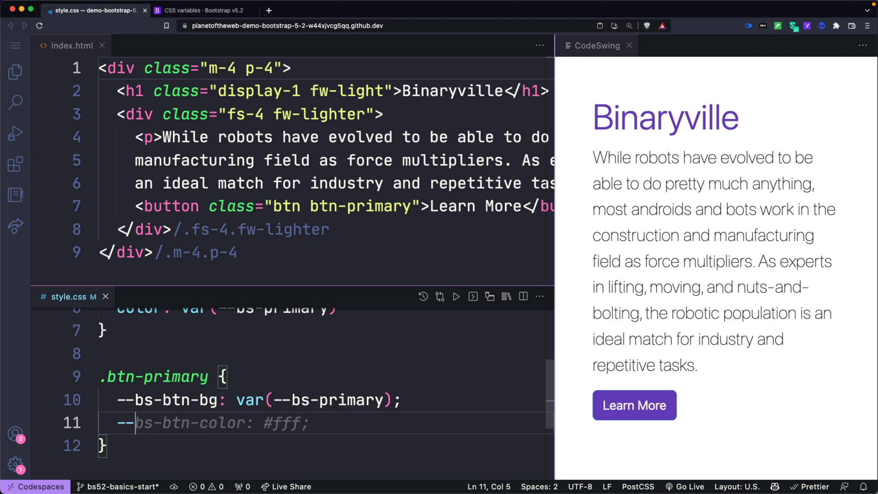
text(bs-btn-border-color: )
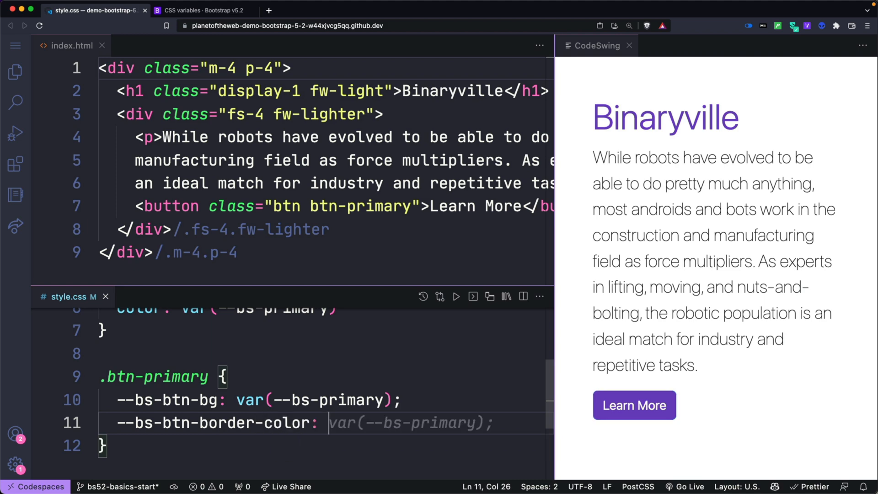
text(va)
key(BackSpace)
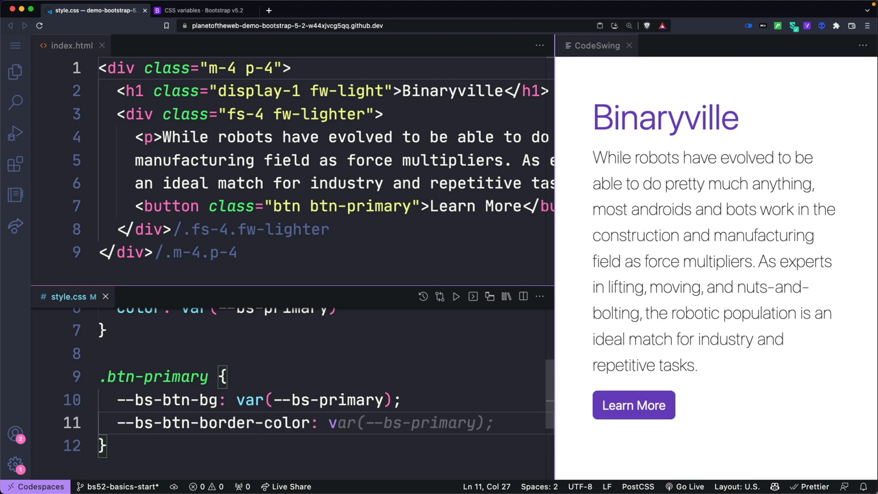
key(Tab)
drag(375, 423, 475, 423)
text(dark-b);)
key(Tab)
scroll(274, 385, up, 5)
click(310, 318)
scroll(275, 384, up, 2)
text(;)
key(Return)
text(--dark-purple: #39;2263)
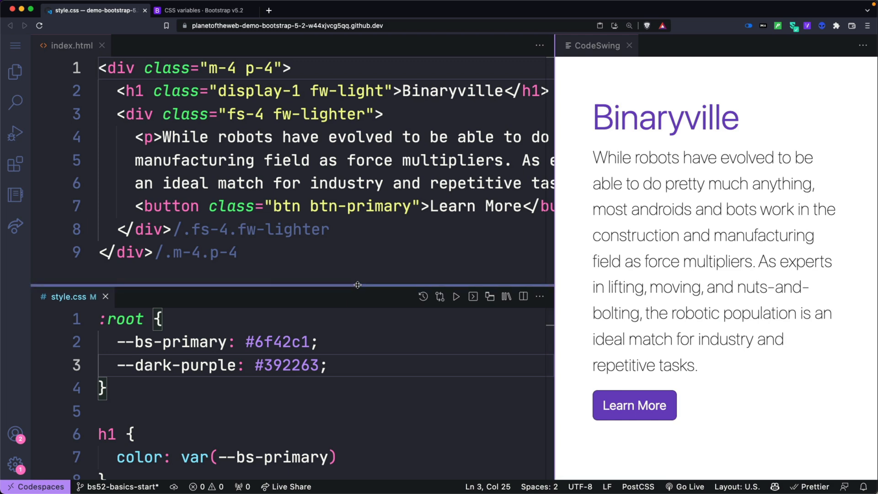
Search the Bootstrap docs for 'button' and jump to the Buttons CSS variables section
drag(356, 273, 357, 79)
key(ctrl+Tab)
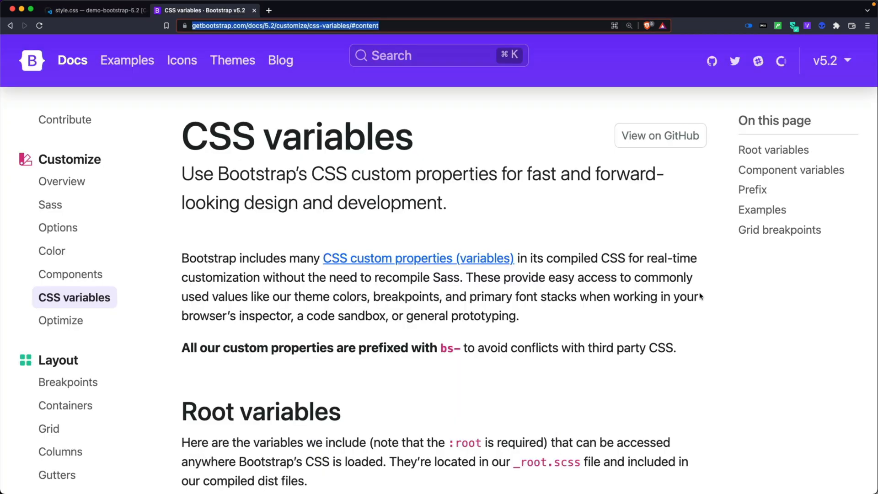
click(405, 57)
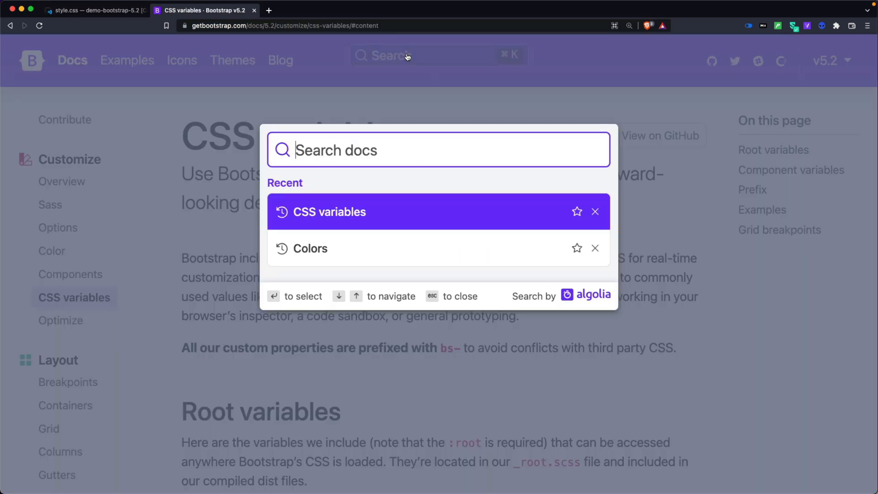
text(button)
key(Return)
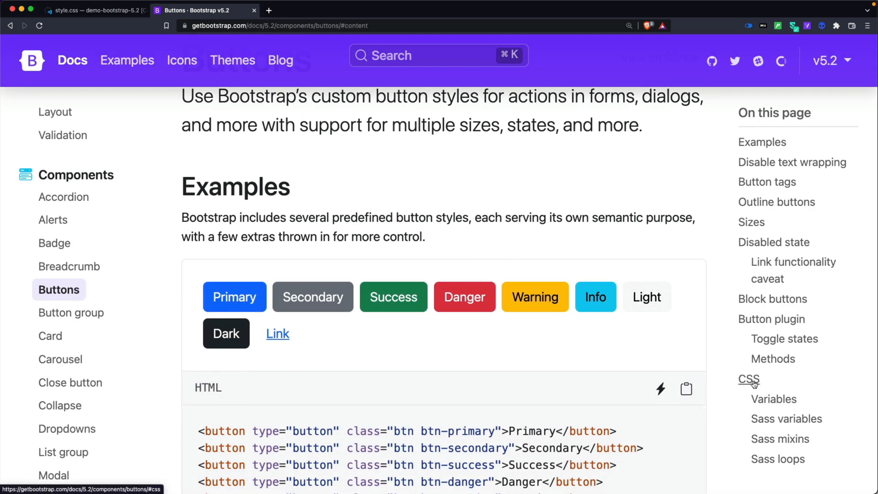
click(773, 399)
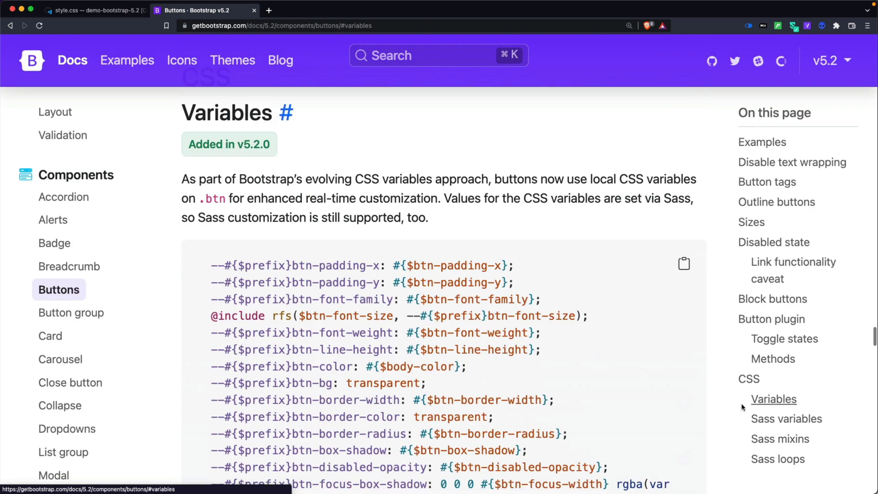
scroll(650, 431, down, 2)
scroll(649, 431, down, 3)
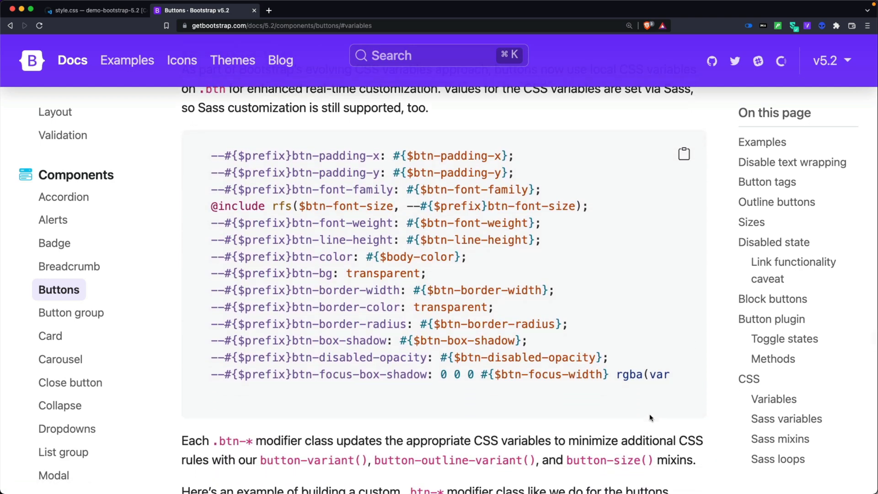
Review the custom button example's --bs-btn-color and --bs-btn-active-bg lines, then return to the editor
drag(210, 156, 388, 460)
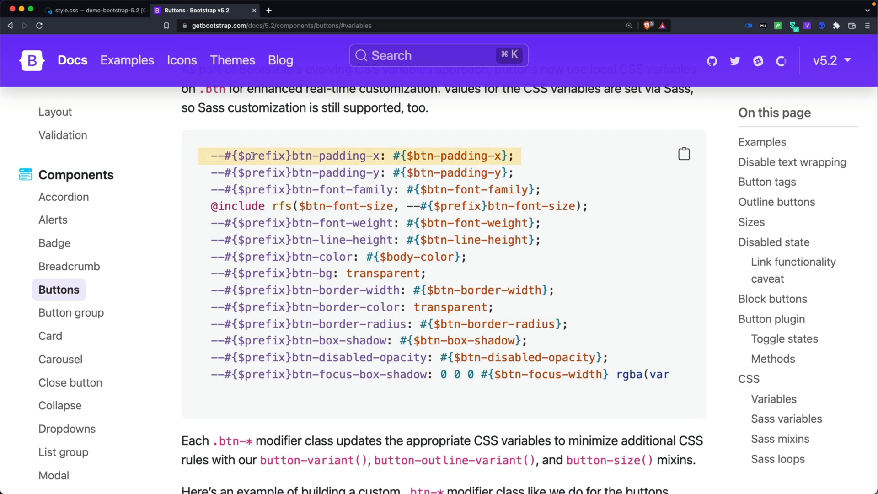
click(363, 410)
scroll(380, 420, down, 5)
scroll(380, 420, down, 8)
scroll(381, 420, down, 3)
scroll(379, 420, down, 1)
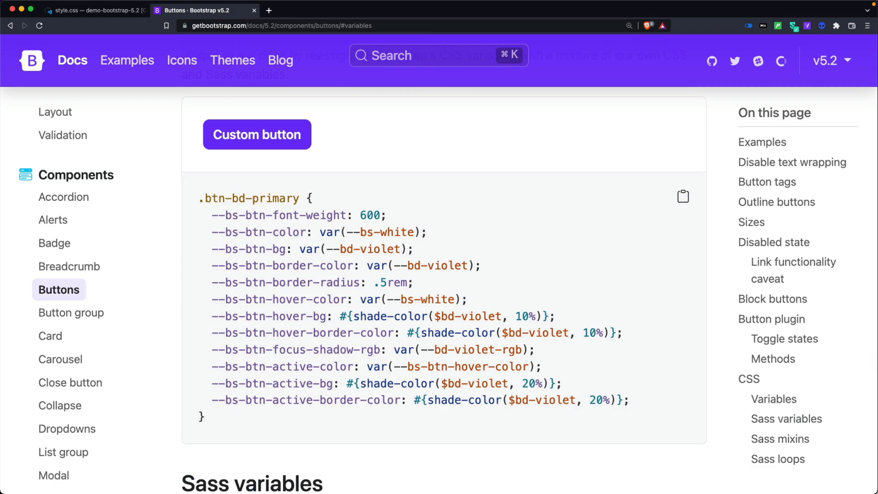
triple_click(331, 217)
click(365, 230)
triple_click(366, 230)
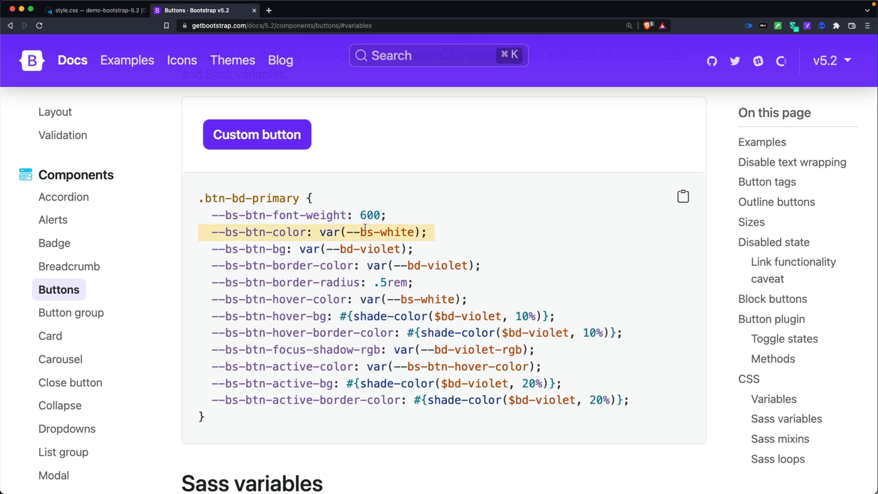
triple_click(410, 382)
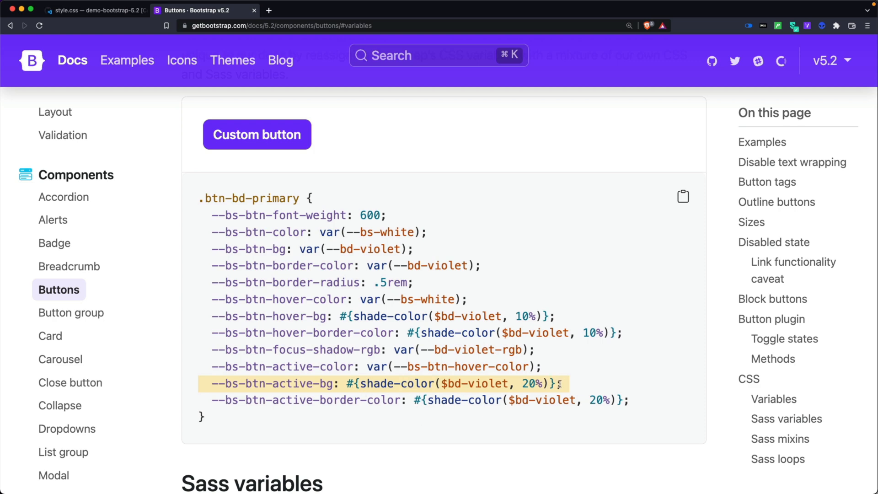
click(221, 386)
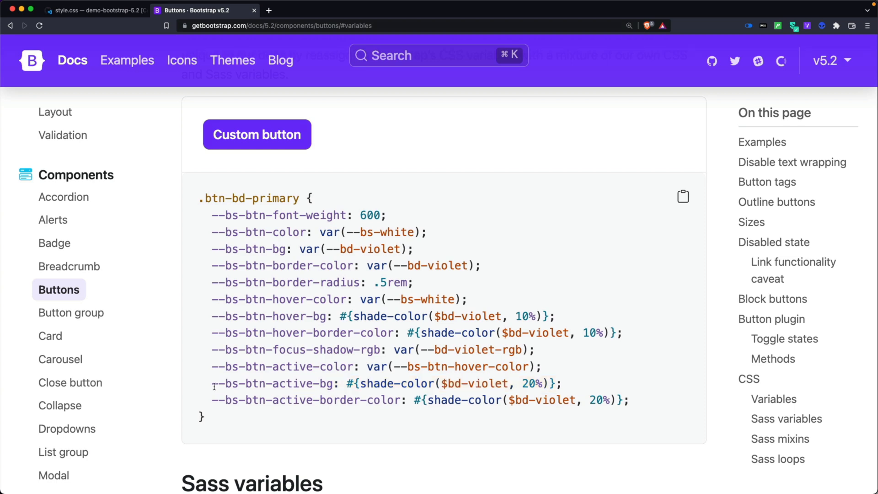
drag(213, 385, 342, 386)
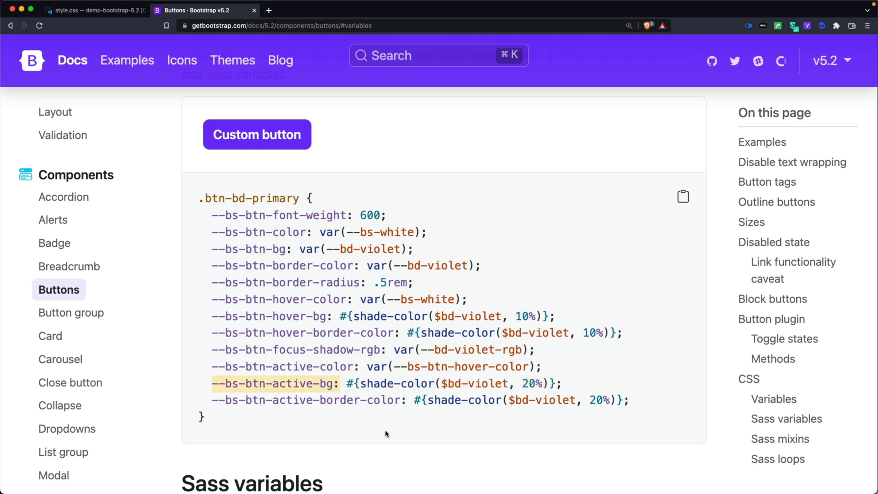
key(ctrl+Tab)
Give the outer div bg-danger and text-white, then replace them with text-bg-danger
drag(411, 259, 410, 480)
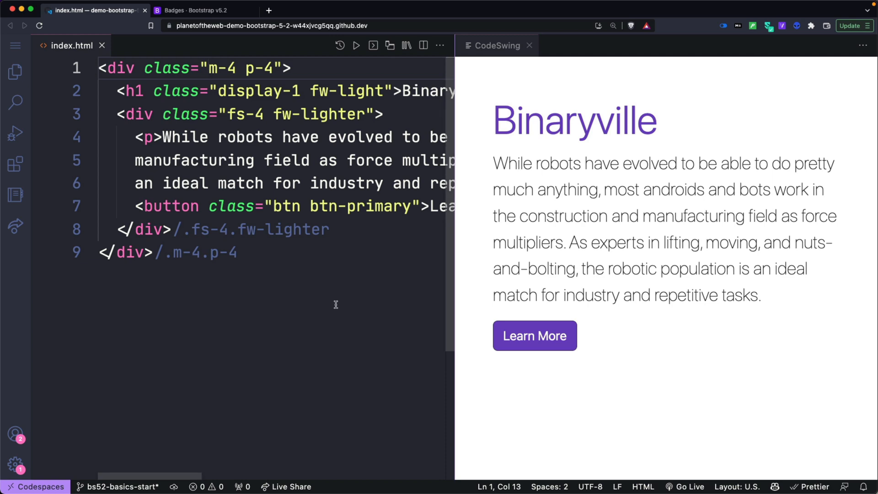
text(bg-)
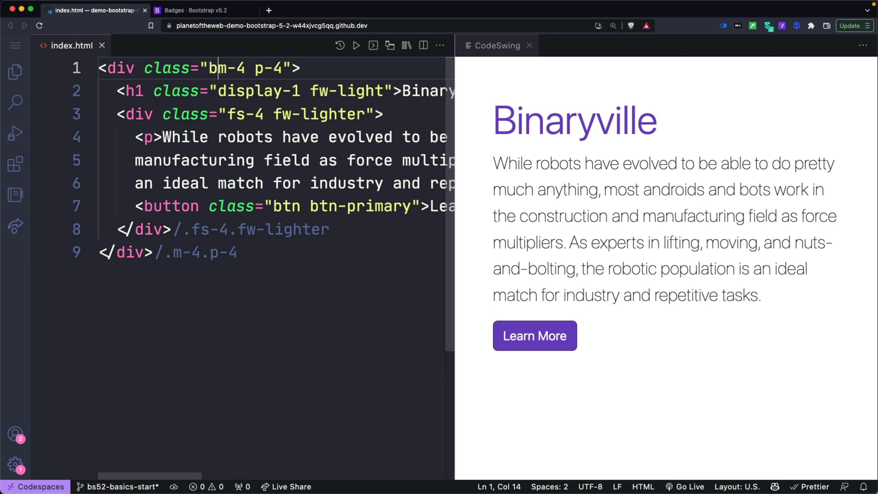
text(danger)
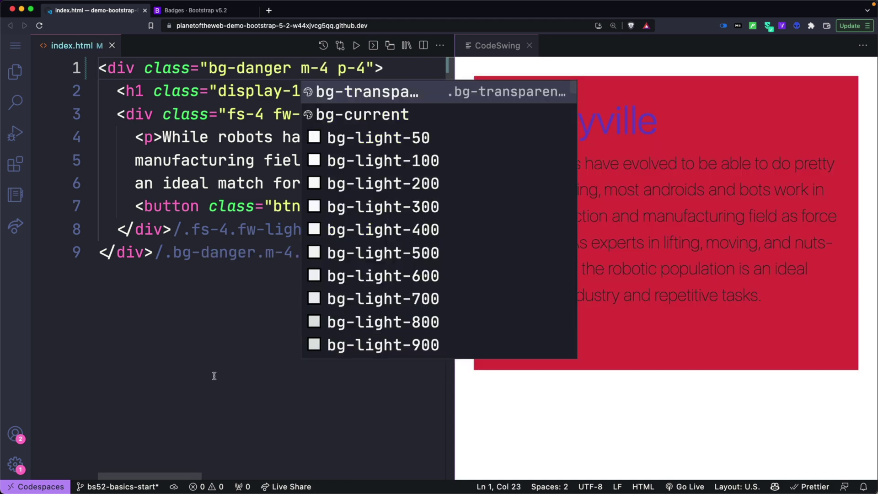
click(214, 373)
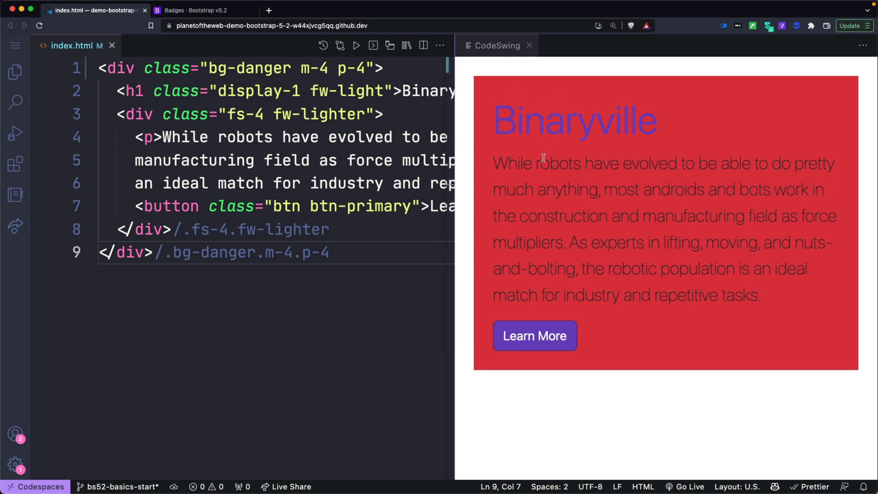
drag(493, 165, 758, 292)
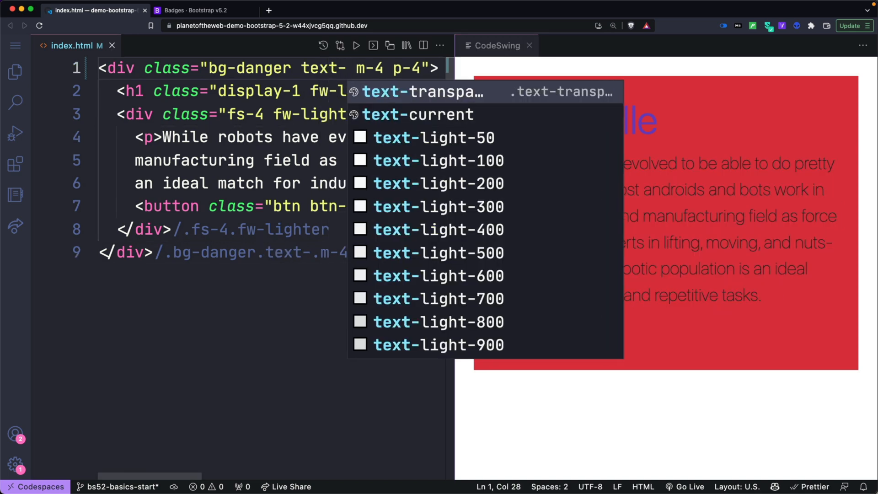
text(white)
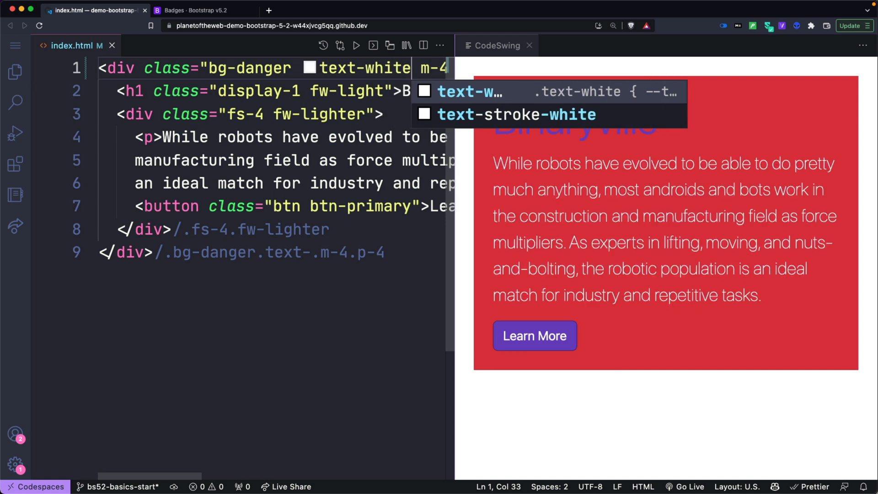
click(623, 189)
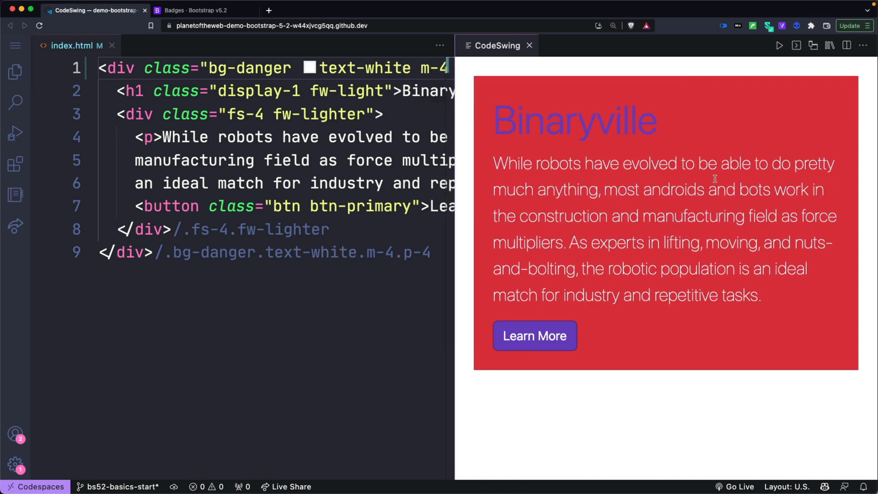
drag(417, 68, 207, 68)
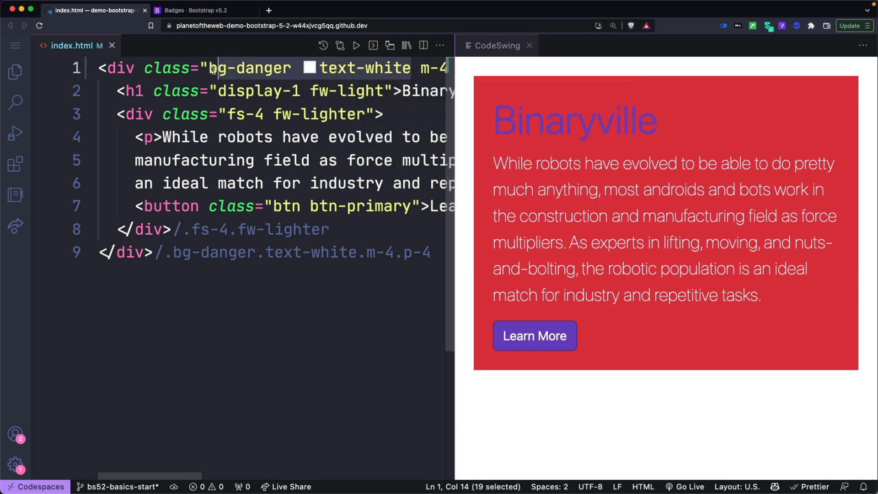
text(text-bg-danger)
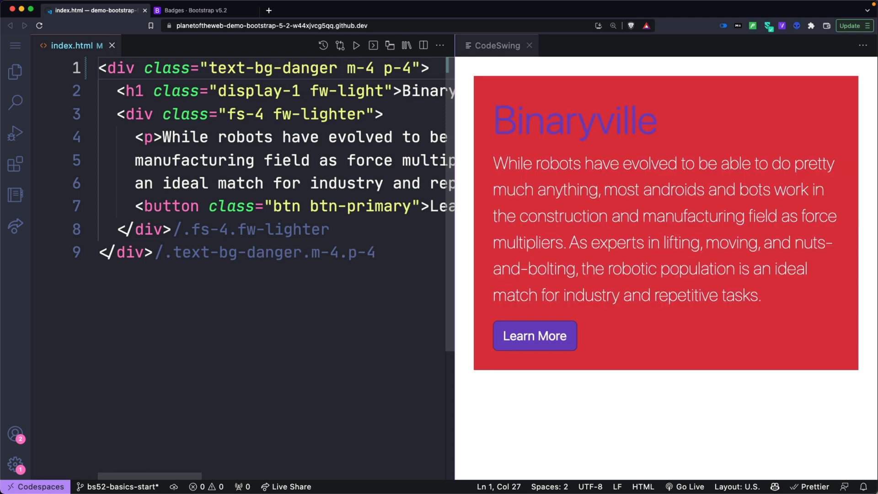
View the Badges docs' Background colors section with text-bg-{color} examples
key(ctrl+Tab)
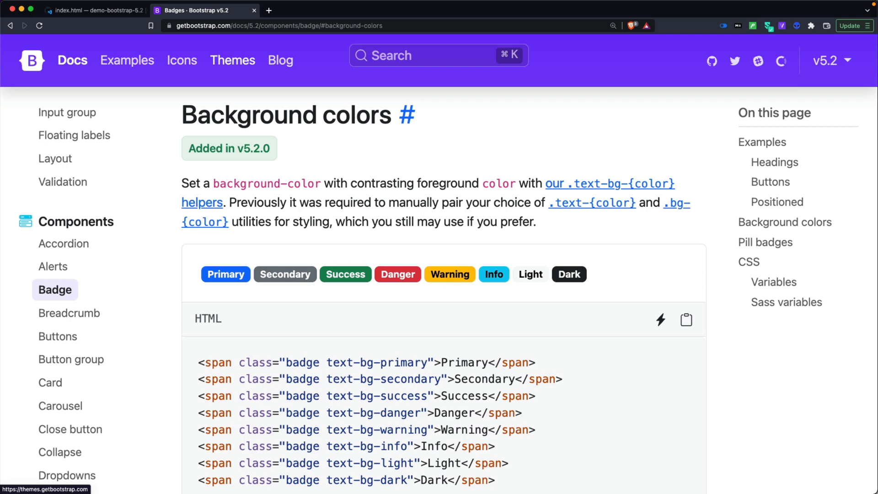
scroll(444, 307, up, 1)
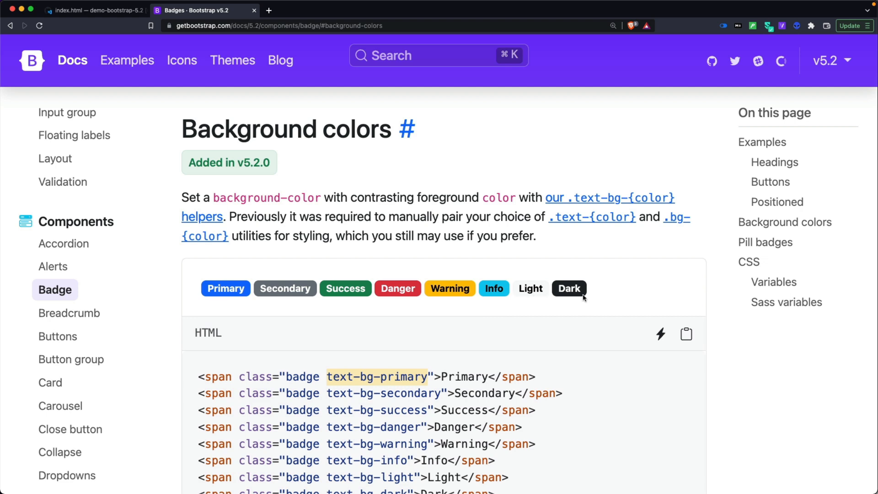
click(288, 309)
Try text-warning and undo it, then change text-bg-danger to text-bg-warning
click(96, 11)
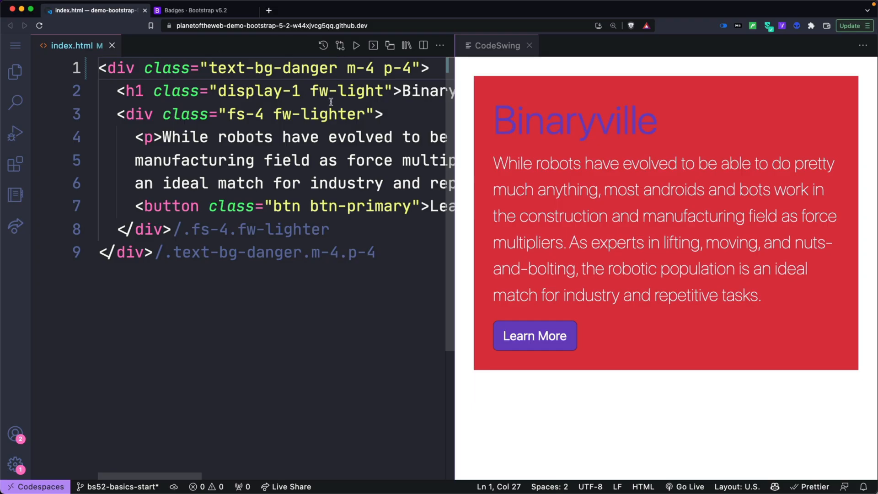
click(338, 68)
text(text- )
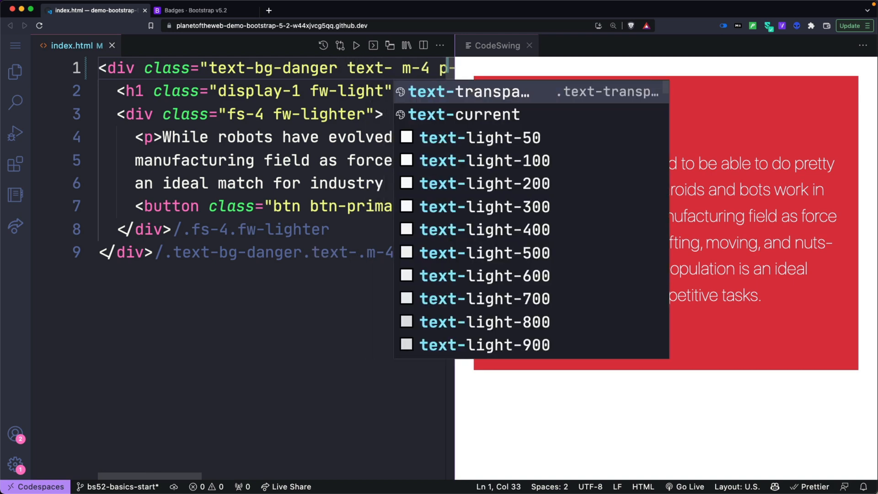
text(warning)
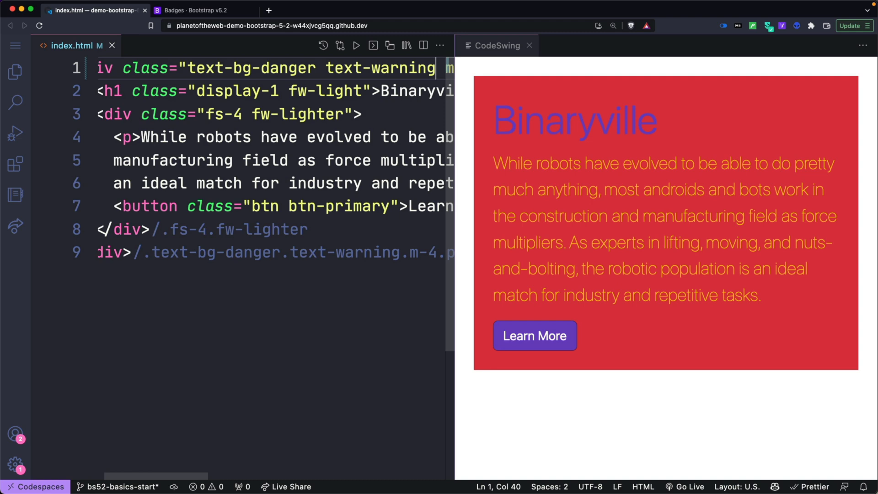
key(ctrl+z)
key(ctrl+shift+Left)
key(ctrl+shift+Left)
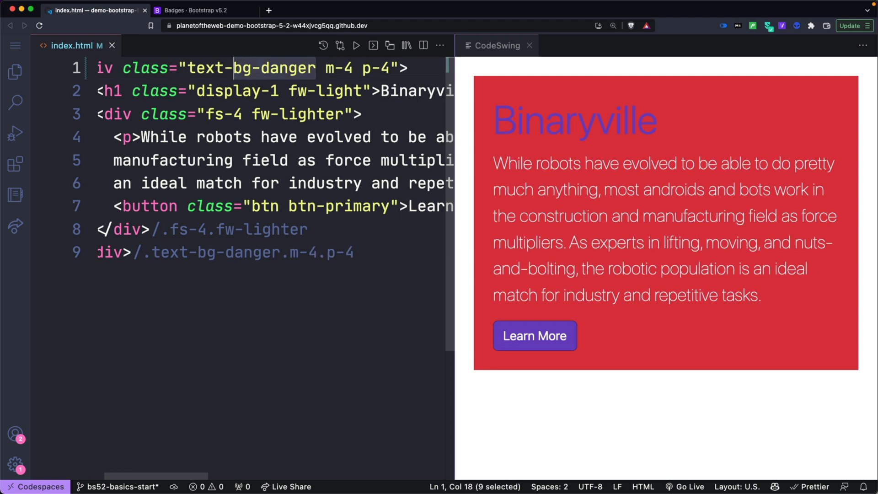
key(ctrl+shift+Left)
key(Home)
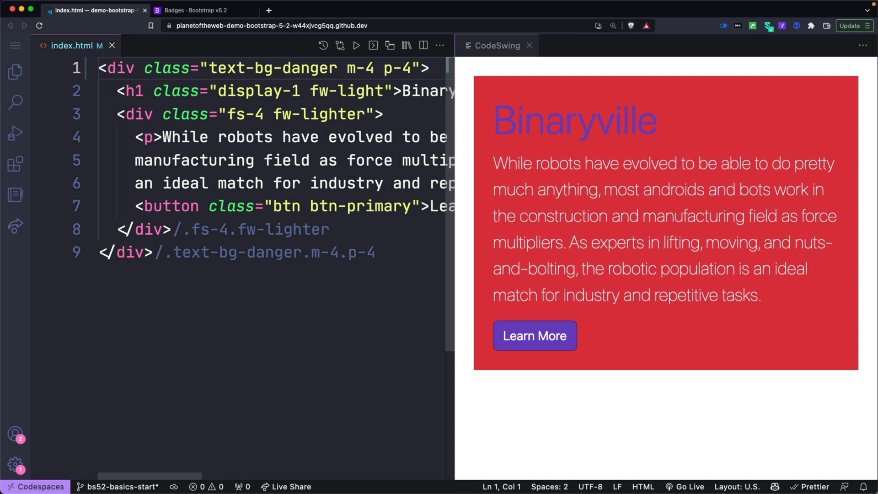
click(370, 404)
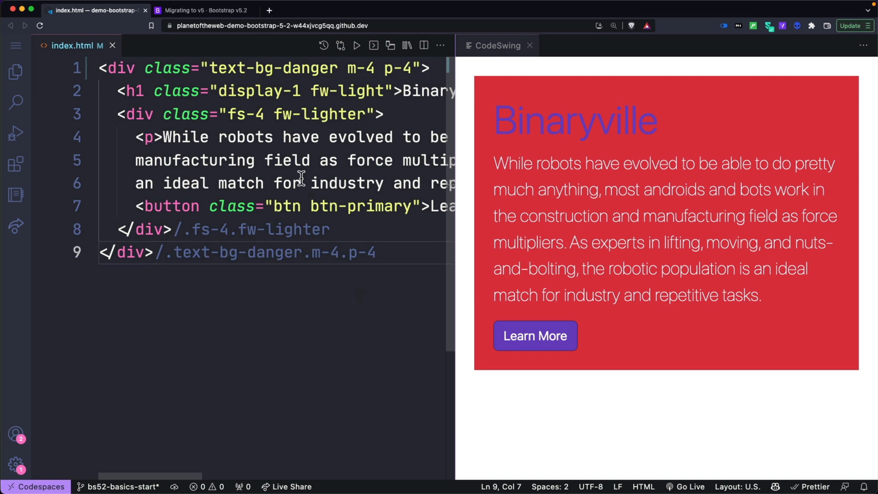
click(300, 68)
double_click(299, 68)
text(warning)
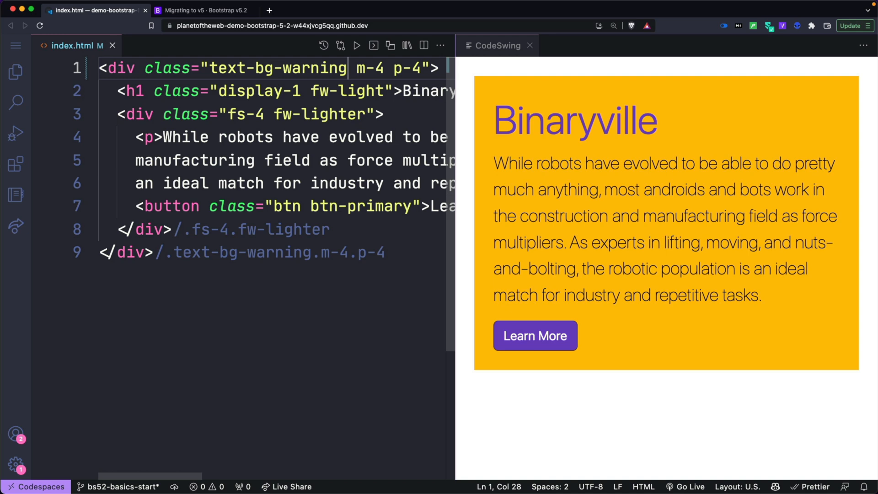
Change fw-light to fw-semibold, try fw-bold and undo, then open the Migrating to v5 tab
double_click(354, 91)
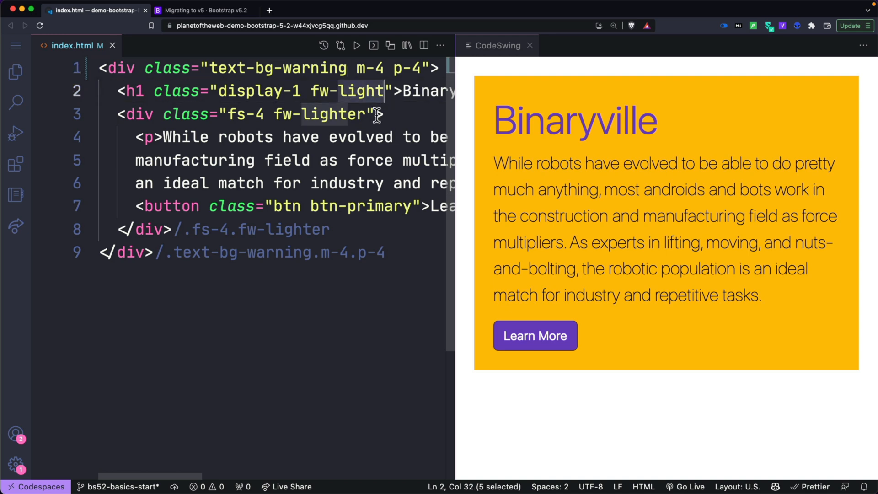
text(semibold)
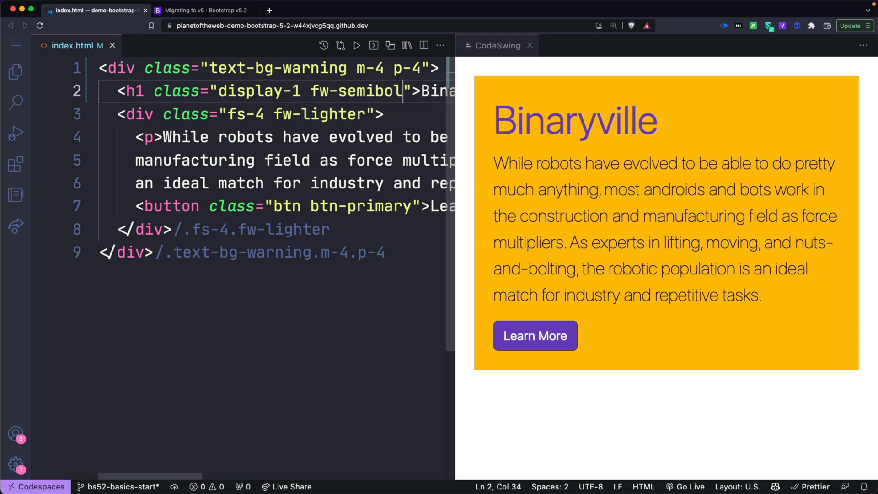
drag(338, 91, 375, 91)
key(BackSpace)
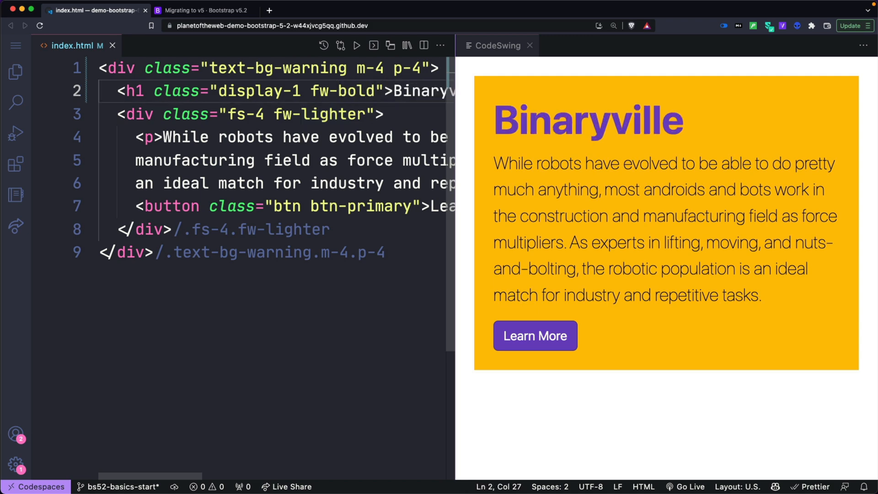
key(ctrl+z)
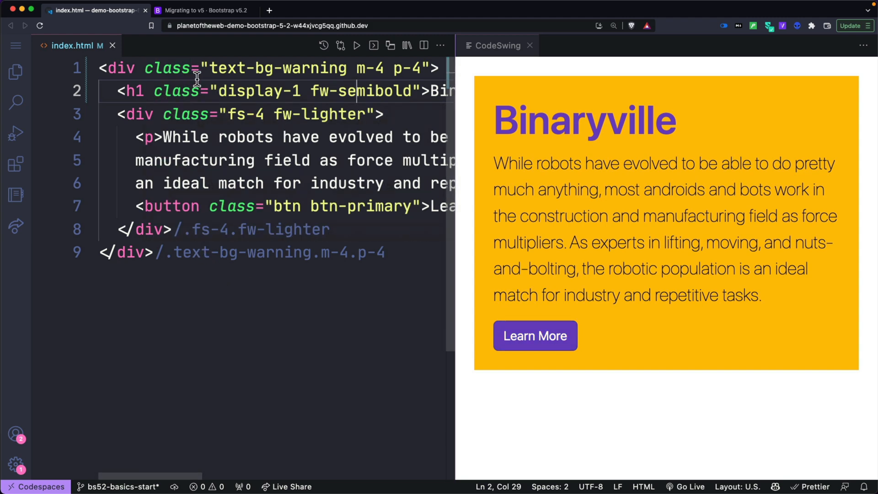
click(206, 11)
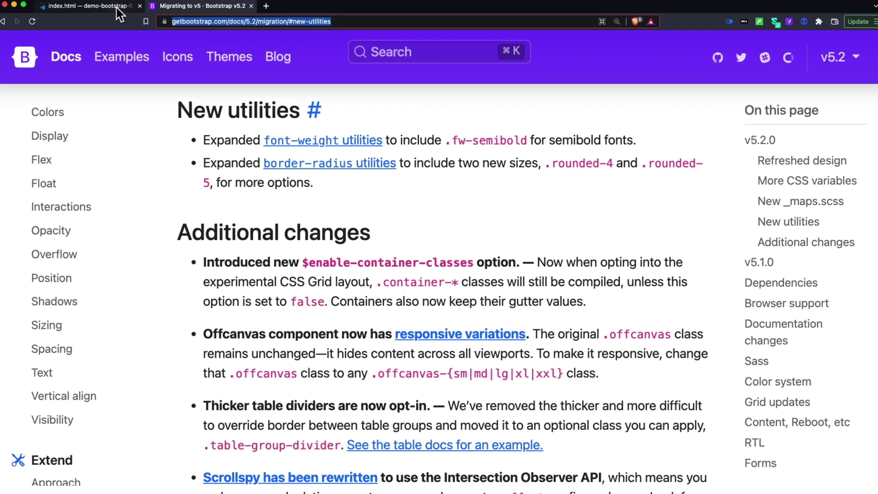
Return to the Binaryville code and give the yellow box rounded-5 corners
click(123, 11)
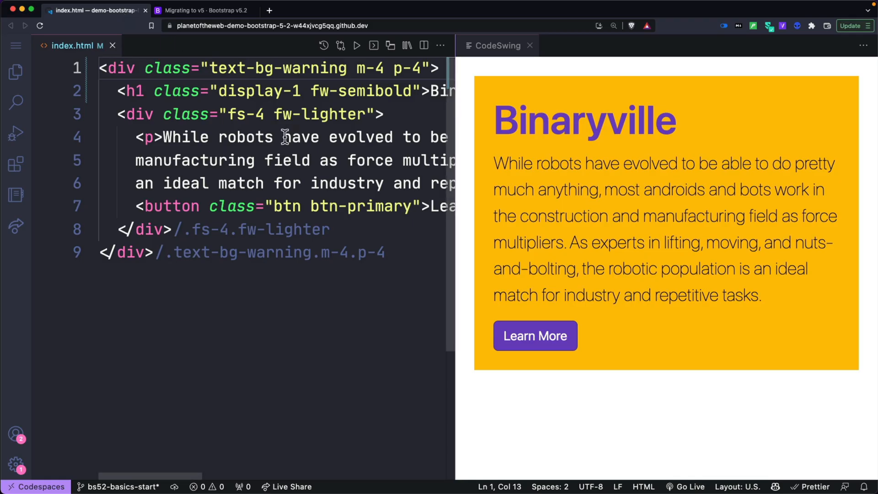
text(rounded-4)
click(275, 252)
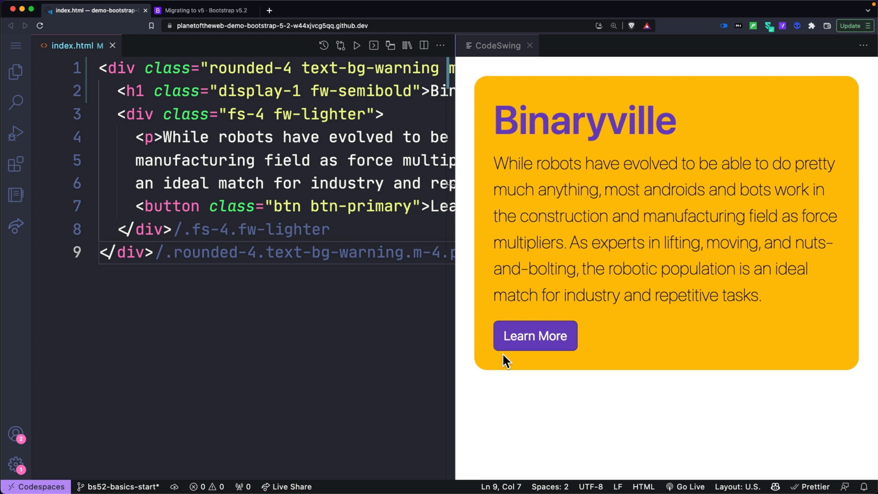
text(5)
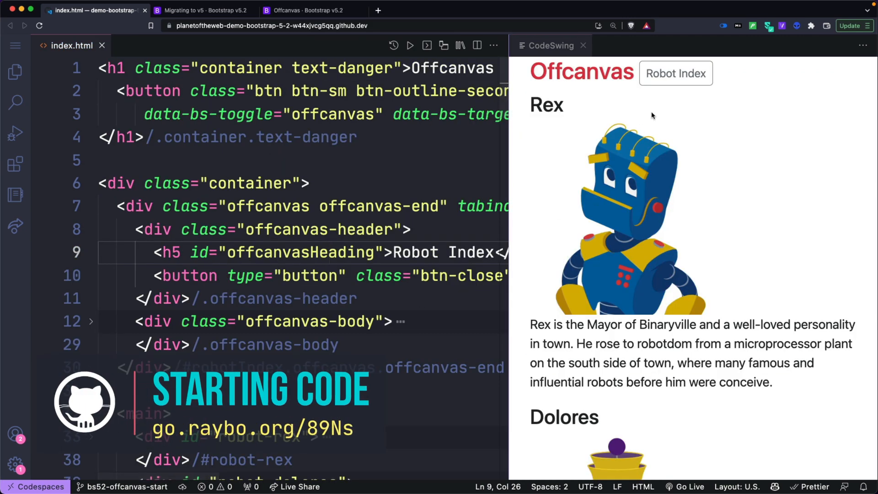
Test the Robot Index offcanvas panel at narrow and wide preview widths
click(688, 77)
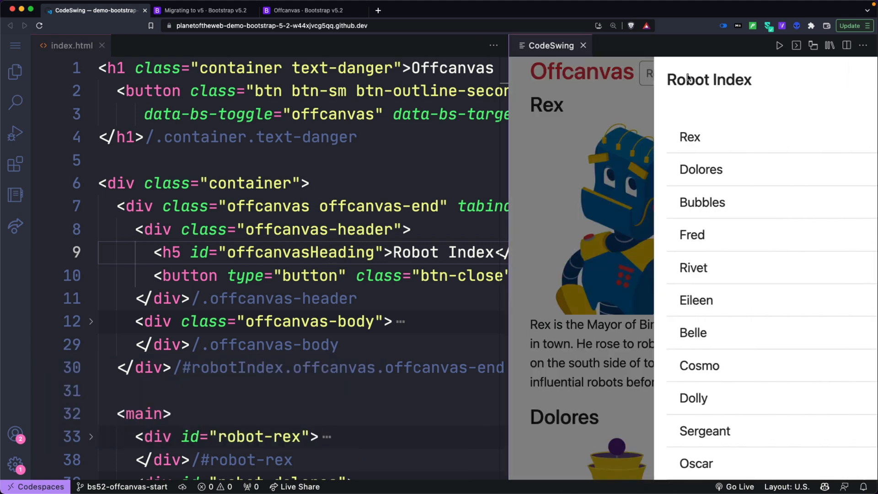
click(572, 181)
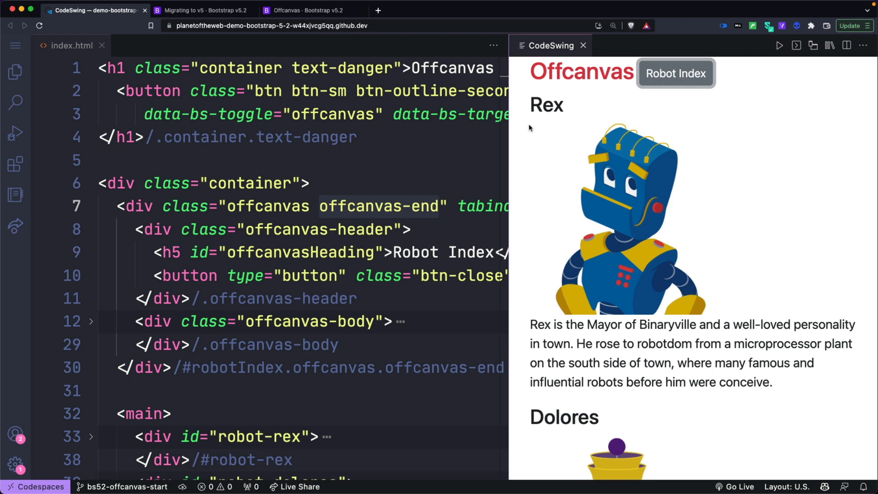
mouse_move(509, 147)
mouse_down()
mouse_move(333, 155)
mouse_move(177, 146)
mouse_up()
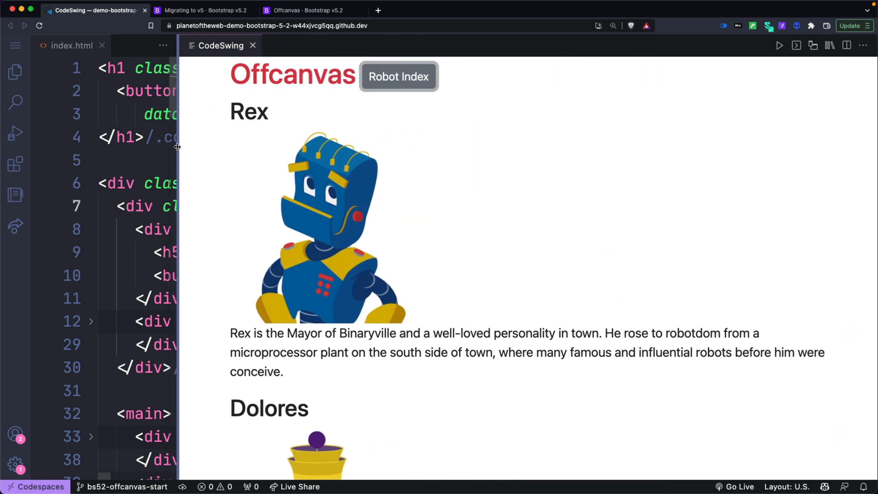
click(429, 81)
click(222, 144)
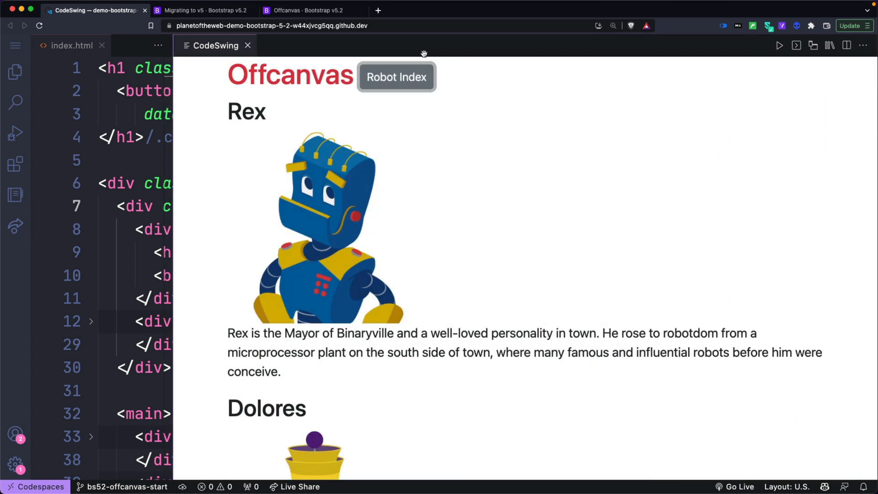
drag(175, 158, 540, 158)
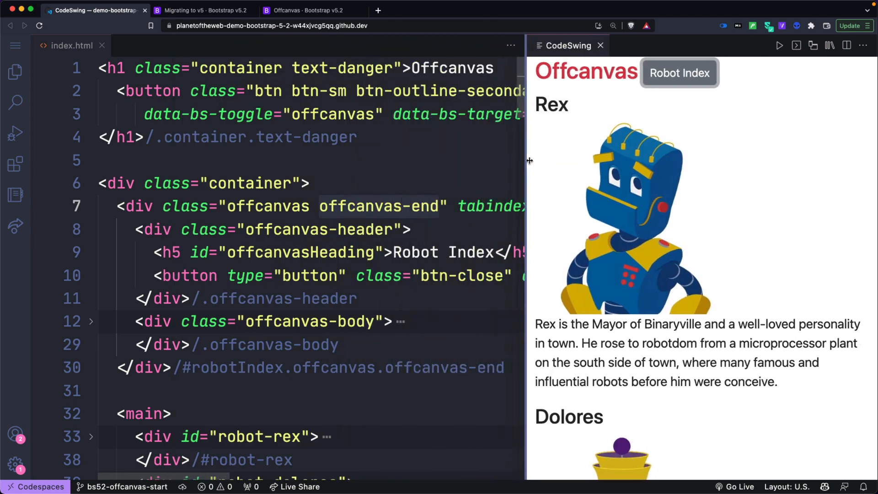
Change line 7 to offcanvas-lg with d-lg-none and test it across the large breakpoint
click(358, 251)
click(310, 209)
text(-)
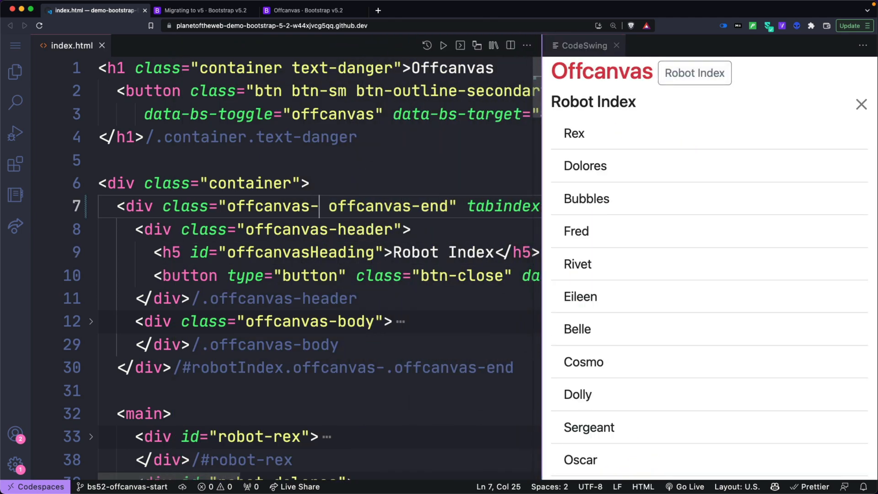
text(lg)
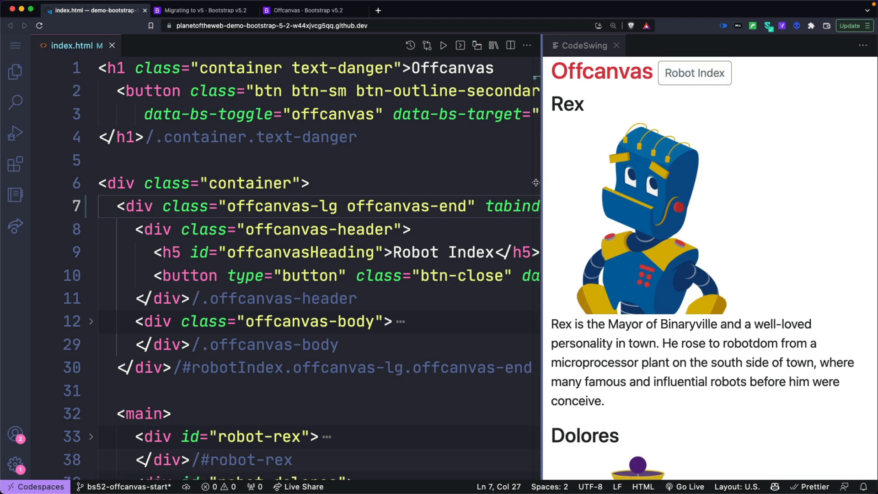
drag(525, 182, 383, 186)
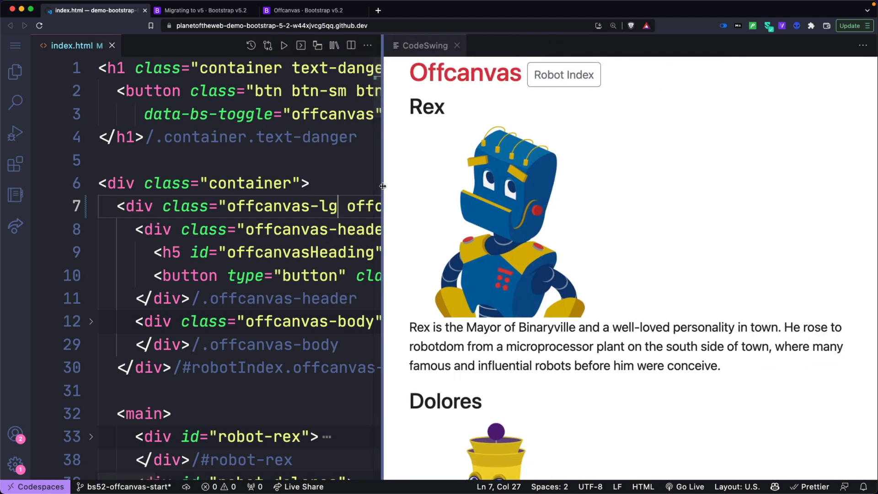
drag(383, 186, 213, 191)
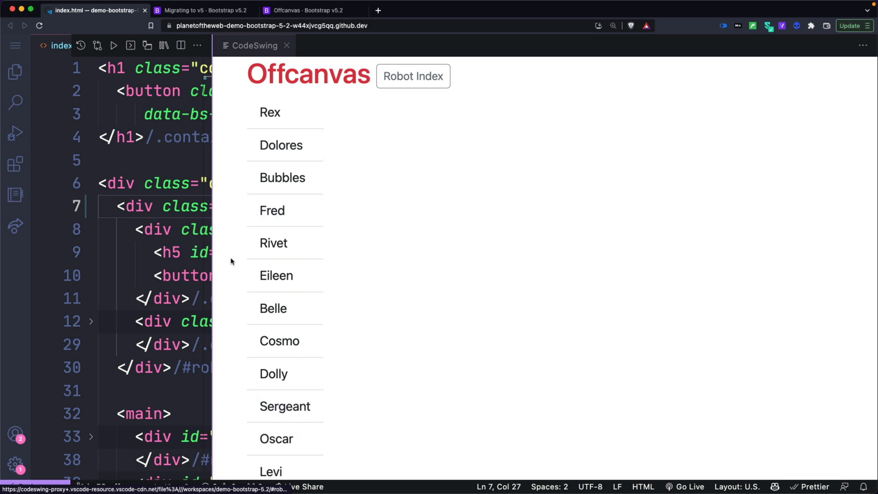
drag(214, 261, 515, 274)
click(227, 205)
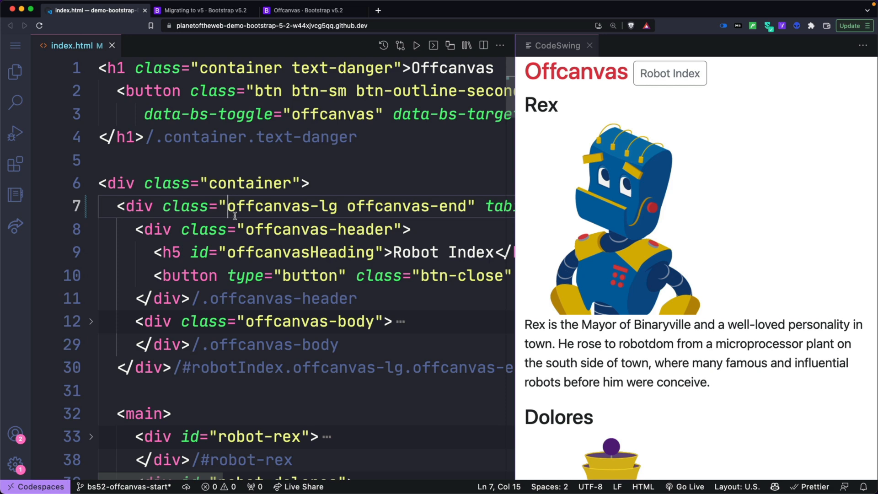
text(d-lg-non )
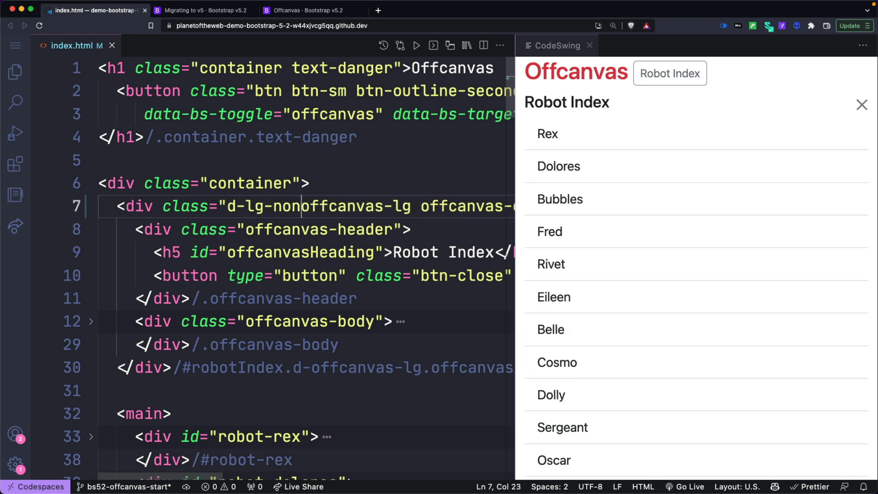
text(e)
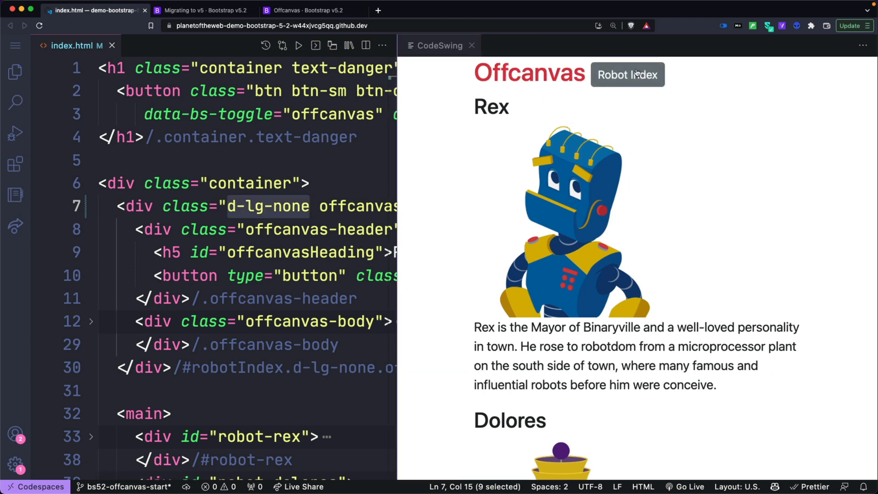
click(635, 75)
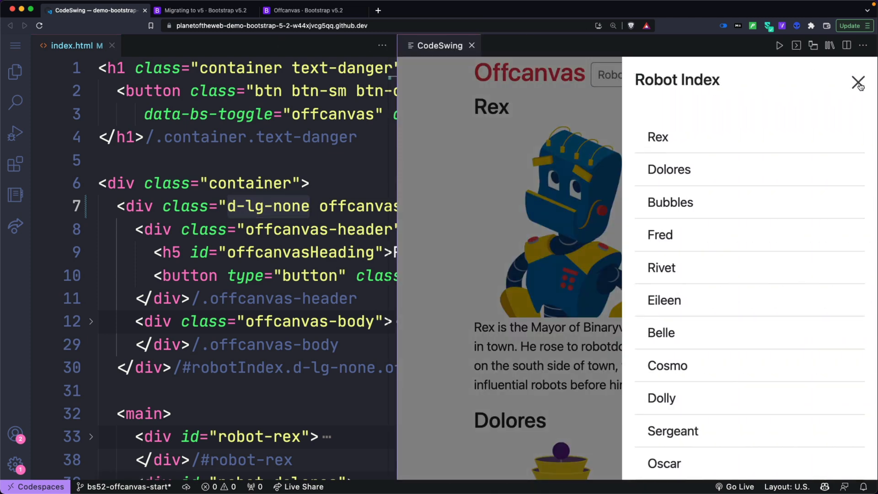
click(592, 120)
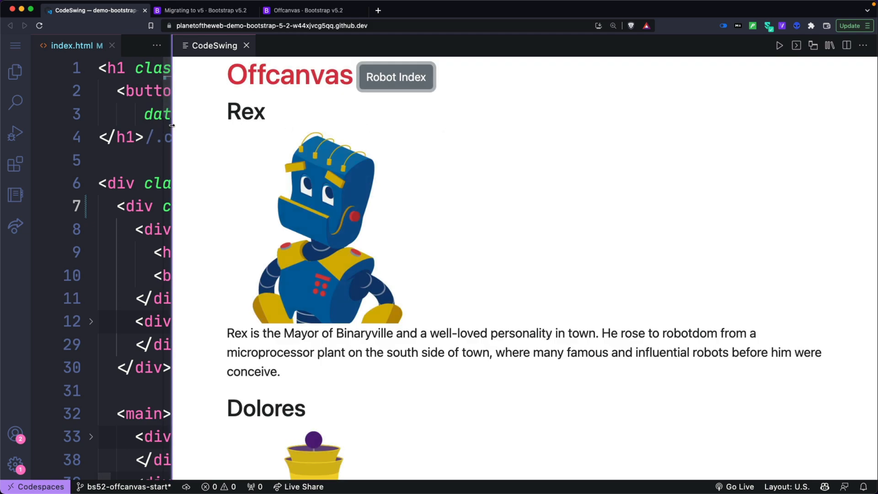
Add d-lg-none to the Robot Index button on line 2 and verify it hides on large screens
drag(172, 129, 508, 128)
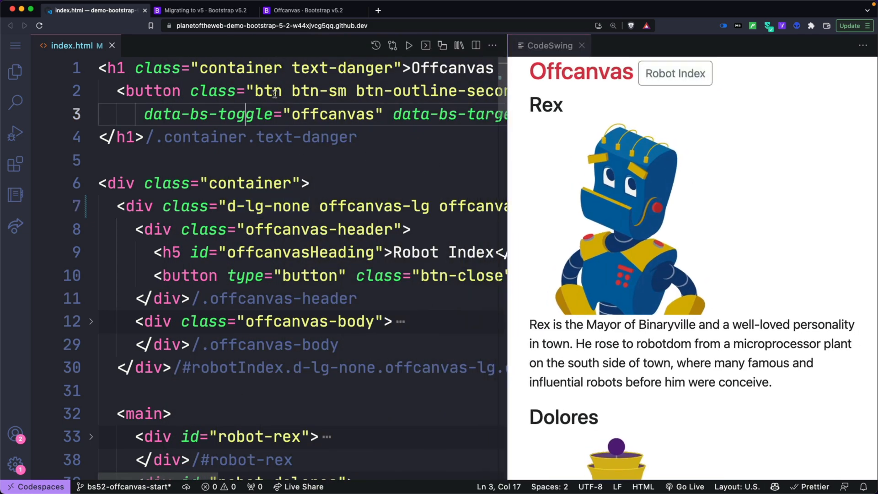
click(255, 91)
text(d-log-none)
drag(507, 206, 185, 206)
drag(185, 159, 172, 159)
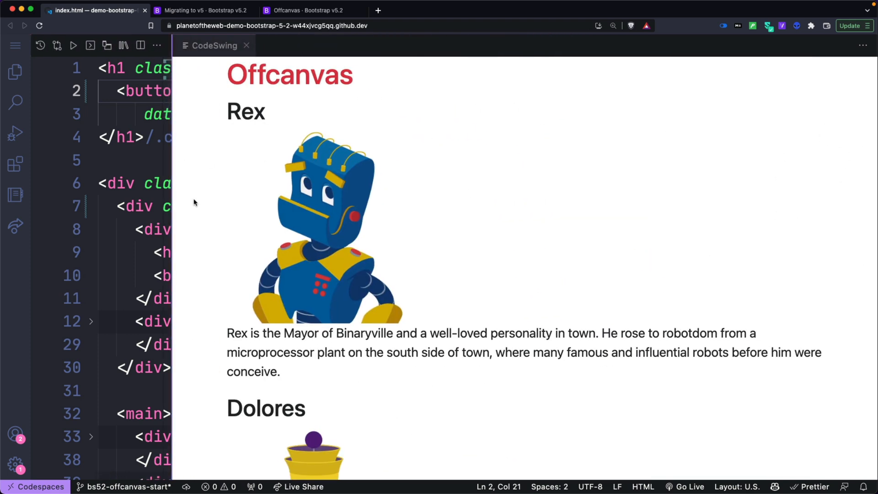
drag(173, 217, 487, 206)
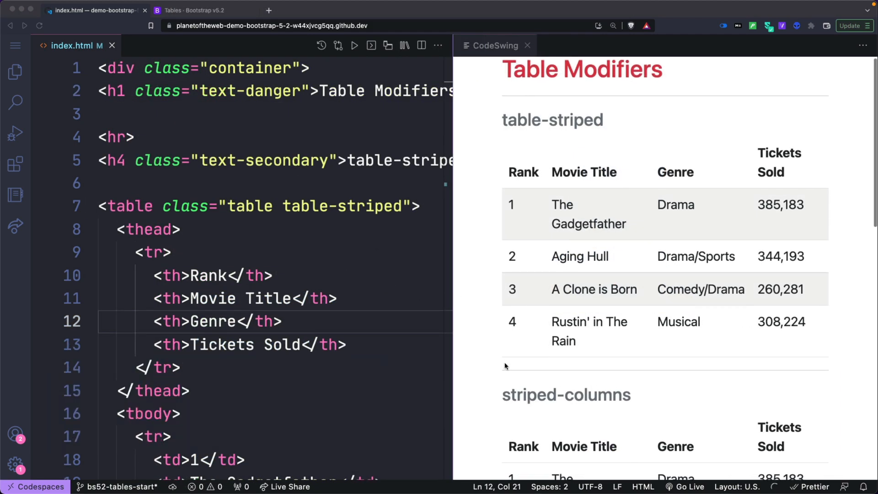
scroll(505, 366, down, 3)
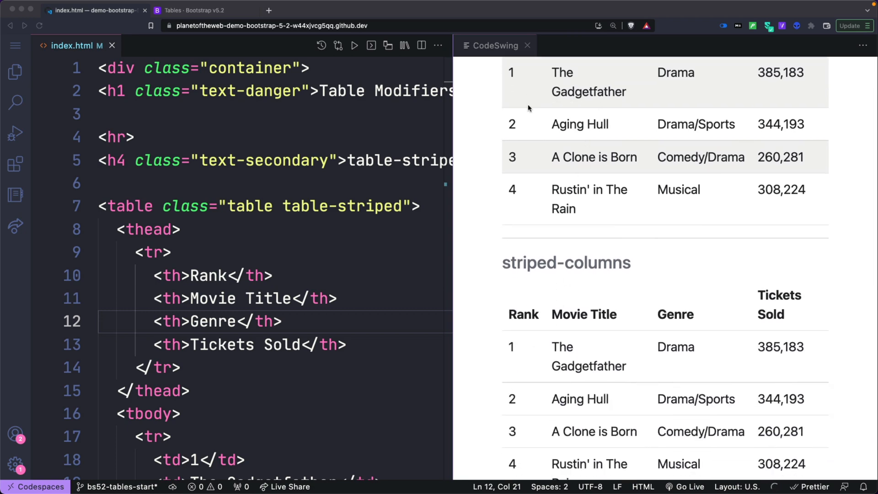
scroll(566, 354, up, 3)
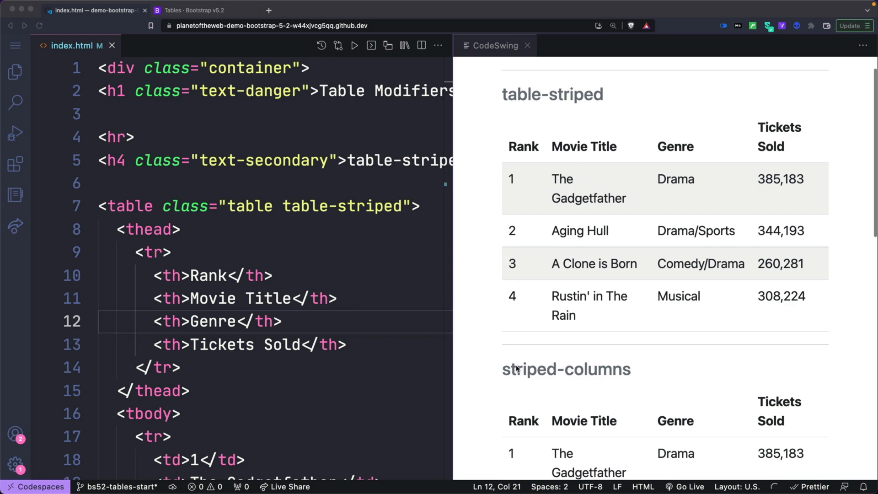
scroll(511, 261, down, 5)
scroll(338, 367, down, 2)
scroll(338, 367, down, 10)
scroll(338, 367, down, 5)
Set the line 47 table's class to "table table-striped-columns"
click(283, 103)
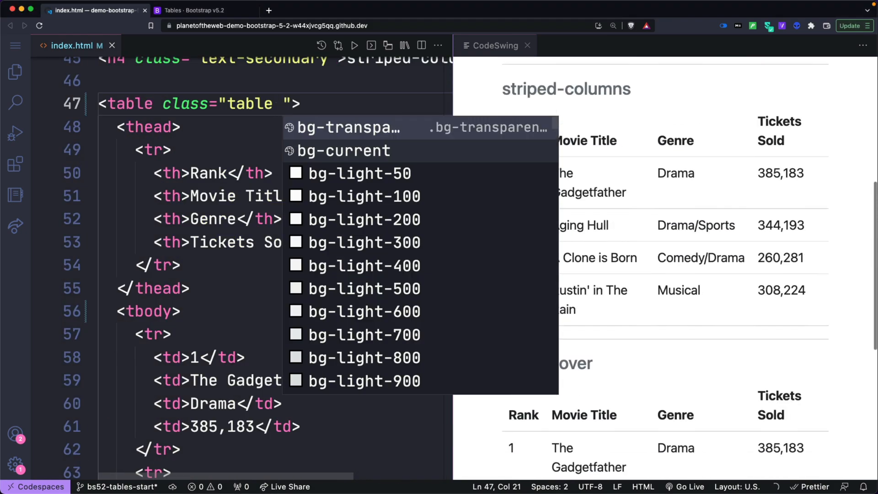
text(table-)
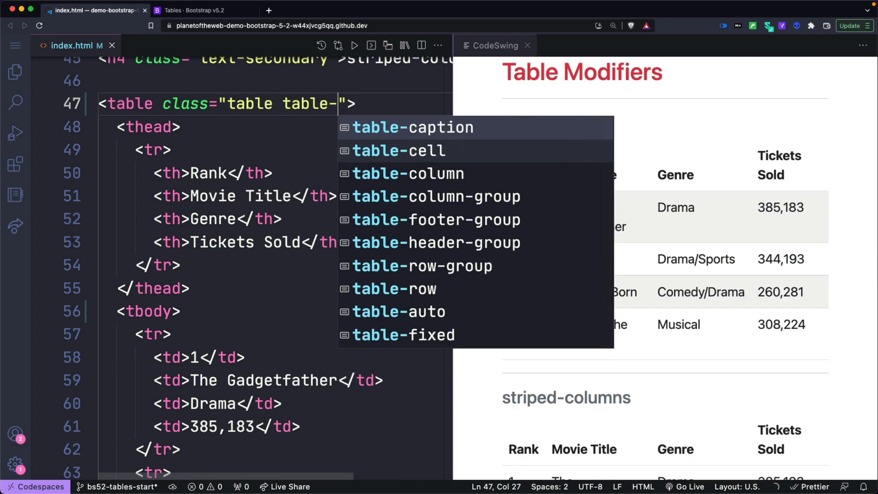
text(striped-columns)
scroll(606, 255, down, 3)
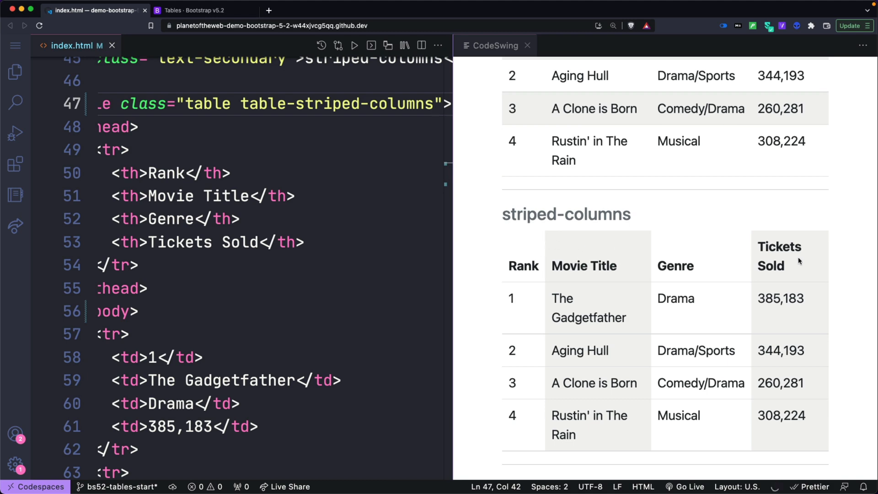
scroll(751, 306, up, 3)
scroll(748, 299, up, 2)
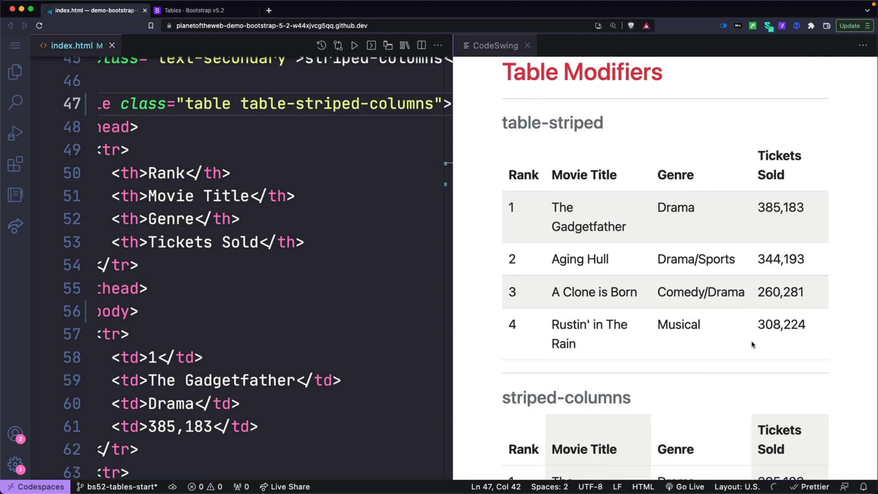
scroll(752, 346, down, 3)
scroll(752, 345, down, 2)
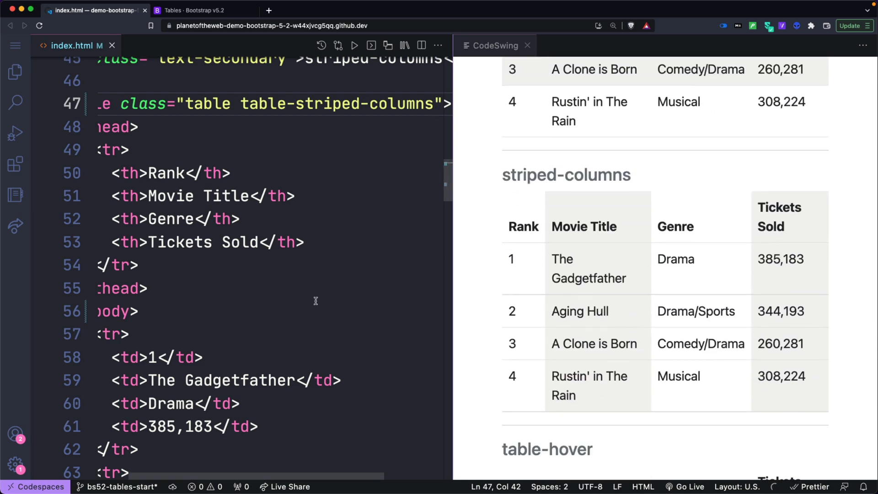
scroll(317, 302, left, 3)
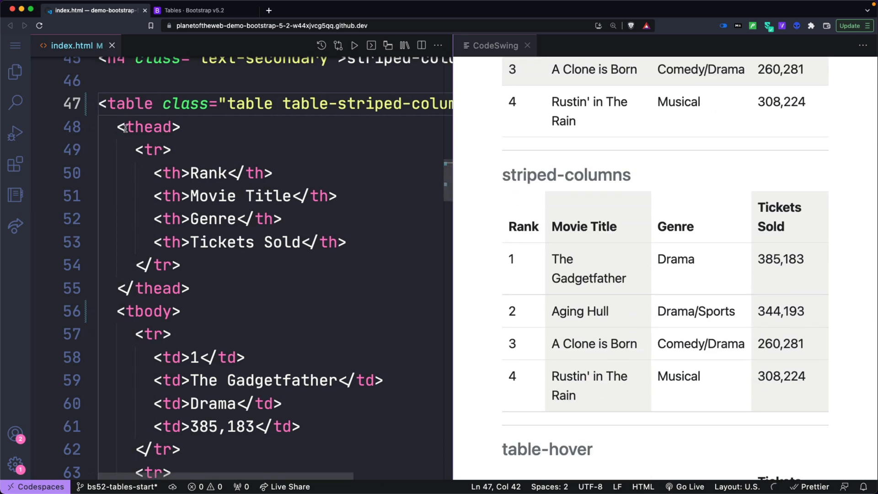
Review the thead block and hover preview, then give line 96's <tbody> class="table-group-divider"
drag(116, 127, 99, 311)
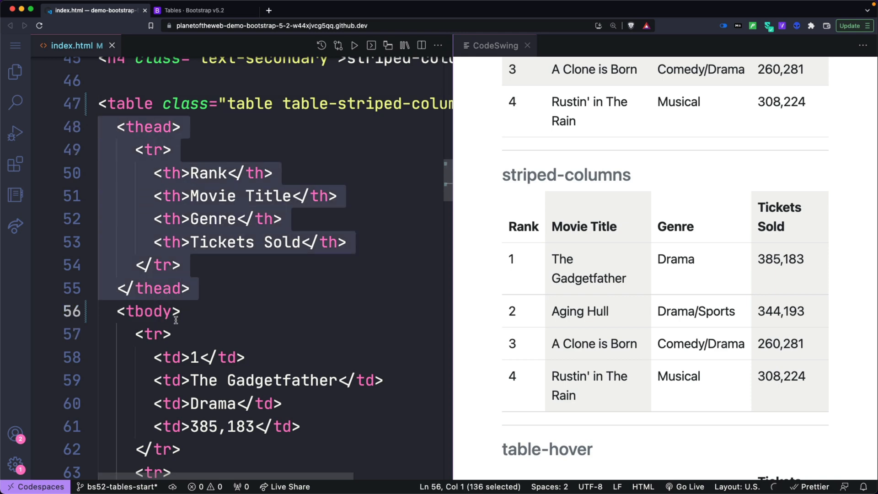
click(540, 251)
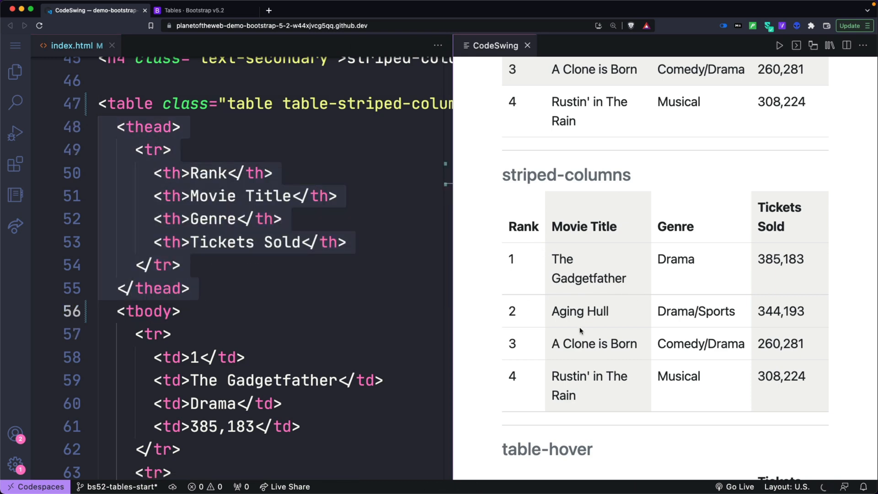
scroll(539, 250, down, 5)
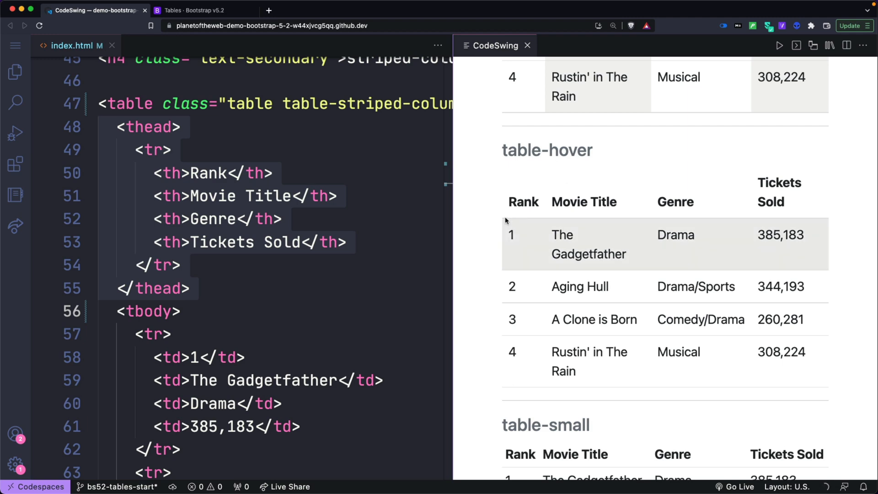
click(182, 337)
scroll(206, 337, down, 5)
scroll(248, 403, down, 5)
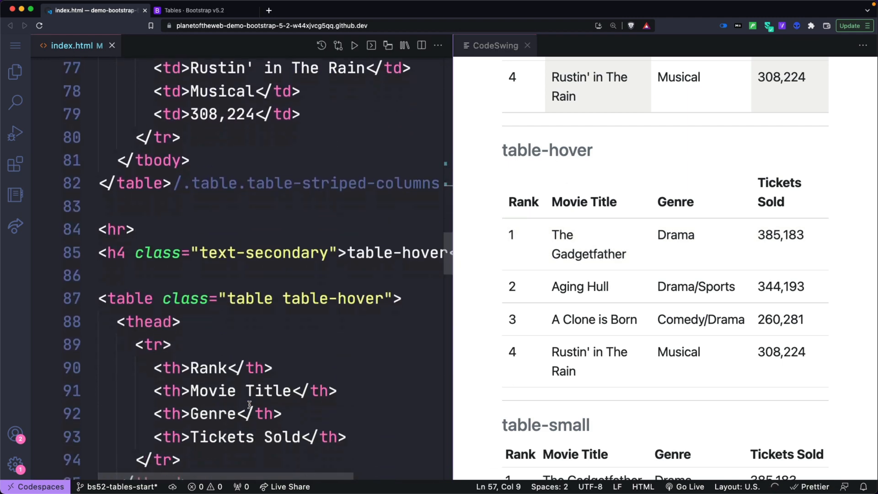
scroll(248, 404, down, 3)
scroll(274, 342, down, 4)
scroll(316, 275, down, 3)
scroll(321, 275, up, 5)
scroll(321, 274, up, 2)
click(190, 368)
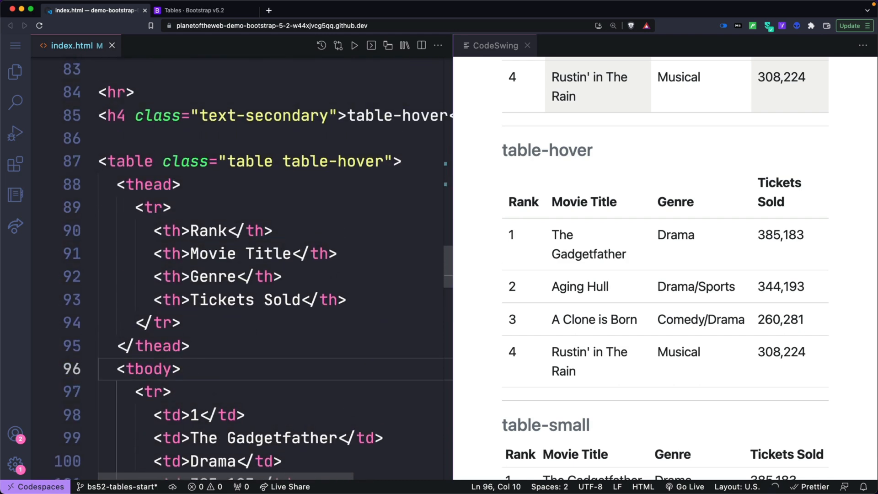
text(class=")
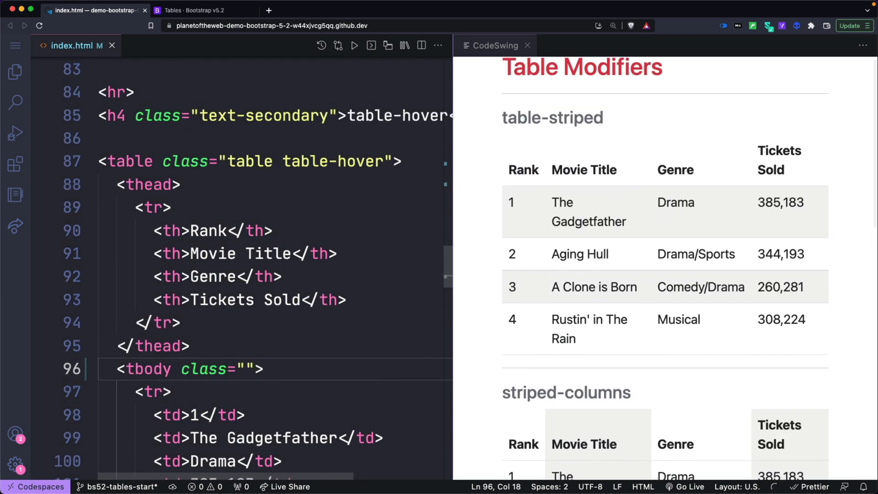
text(table-group-divider)
scroll(617, 377, down, 5)
scroll(617, 377, down, 4)
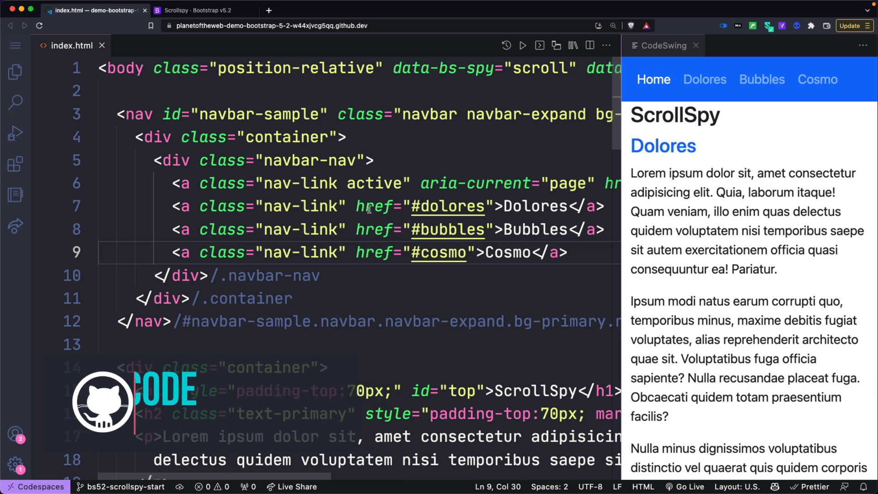
Delete class="position-relative" from the ScrollSpy body tag on line 1
click(147, 68)
shift+click(392, 68)
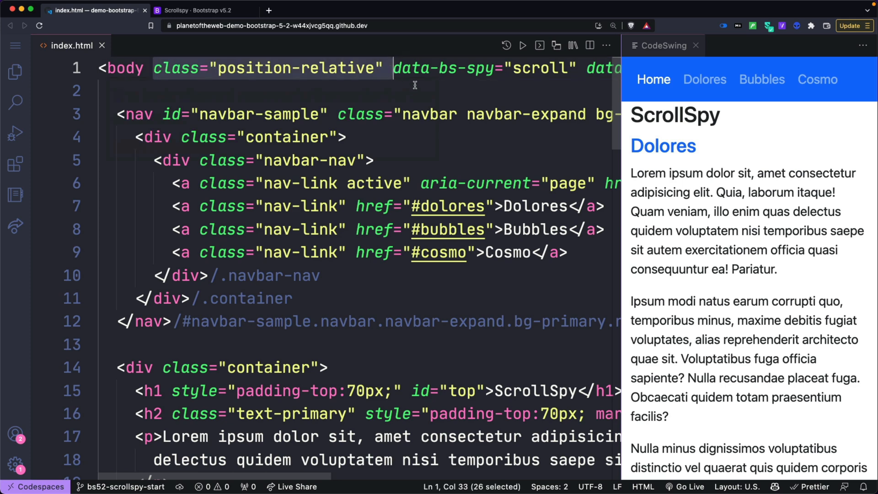
key(BackSpace)
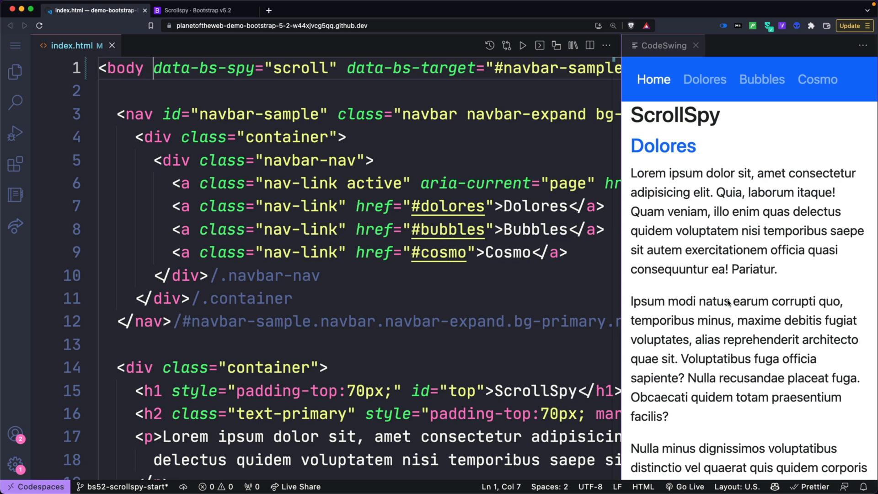
scroll(727, 351, down, 3)
scroll(727, 352, down, 2)
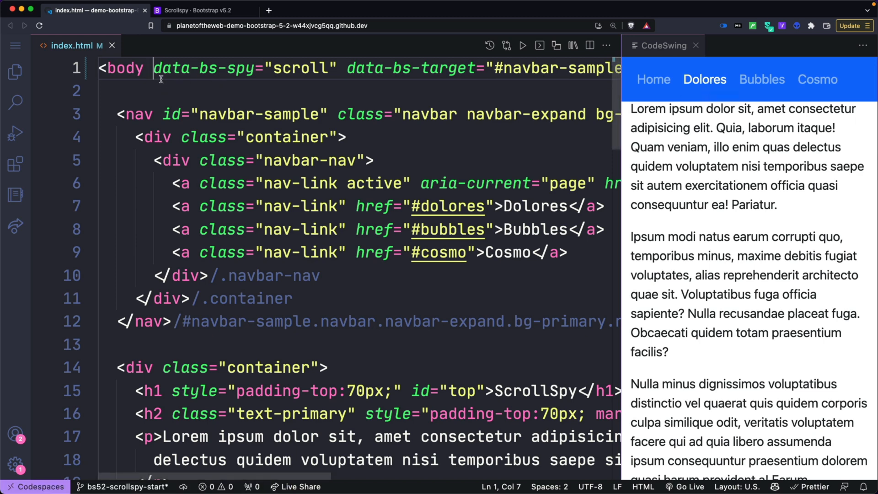
Highlight the data-bs-spy and data-bs-target attributes on the body tag
drag(155, 72, 335, 69)
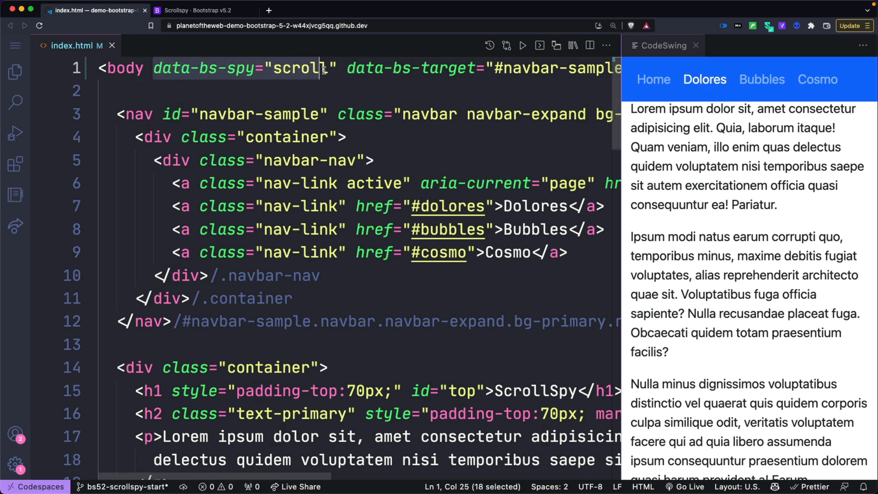
scroll(333, 70, right, 2)
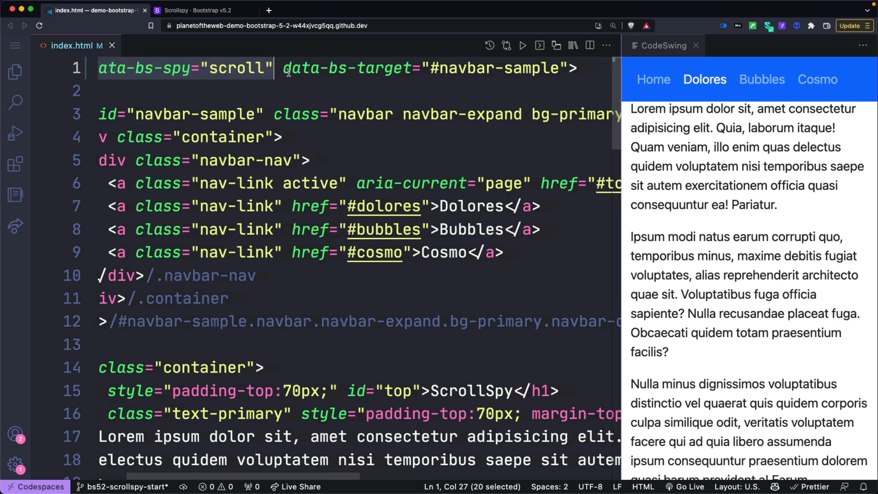
drag(283, 72, 569, 69)
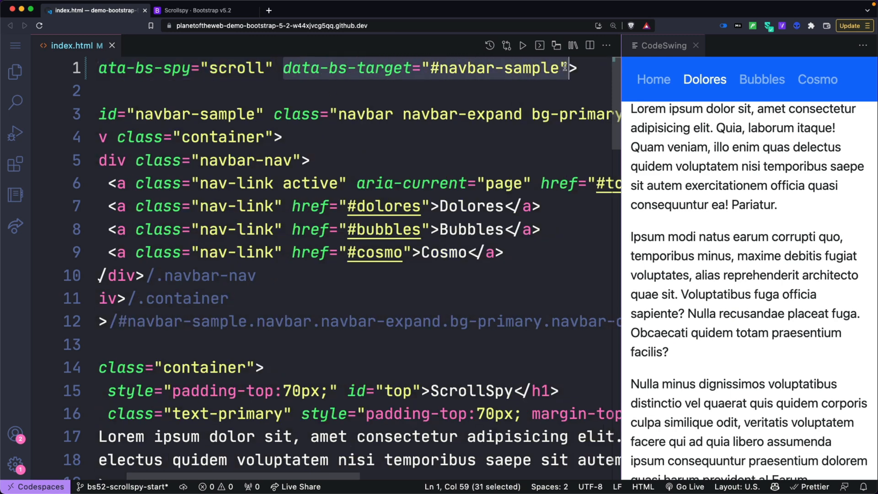
scroll(360, 206, left, 2)
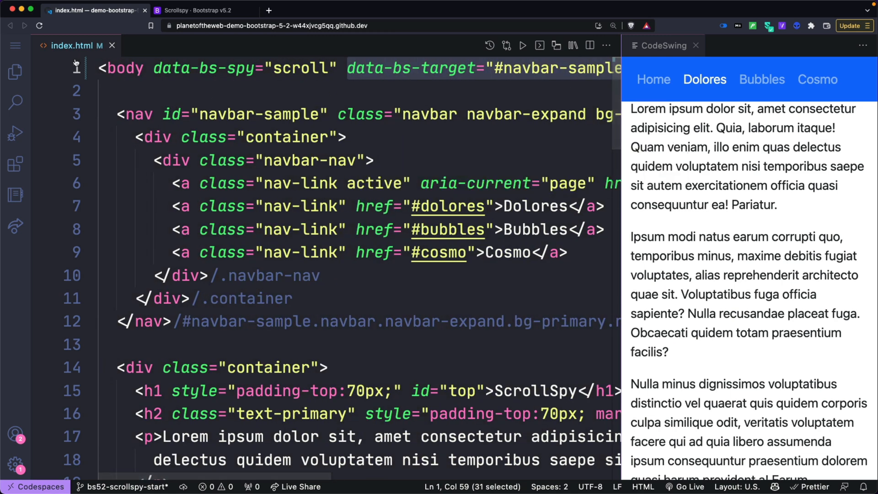
drag(99, 69, 103, 90)
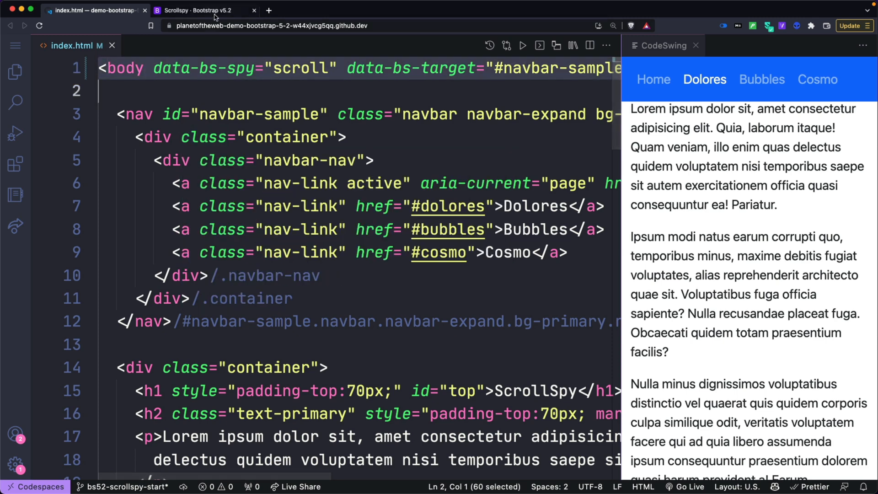
Switch to the Bootstrap Scrollspy docs and review the navbar example
click(198, 10)
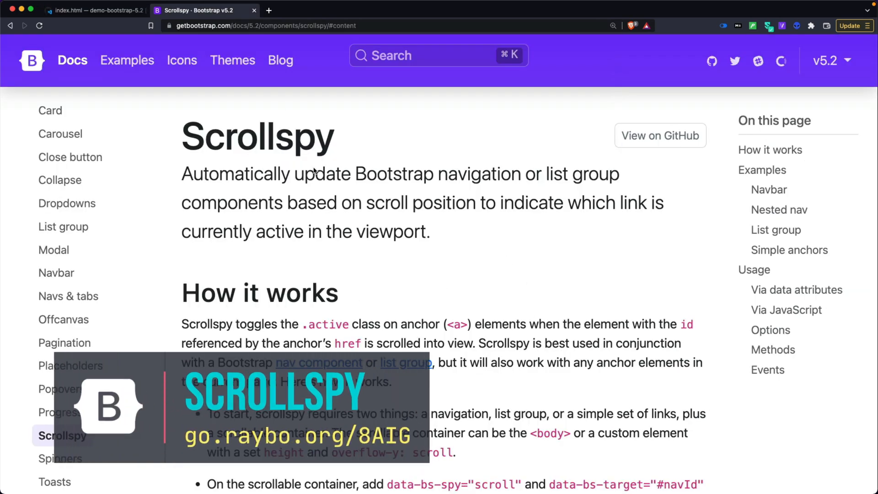
scroll(442, 322, down, 5)
scroll(442, 322, down, 3)
scroll(442, 322, down, 4)
scroll(443, 322, down, 3)
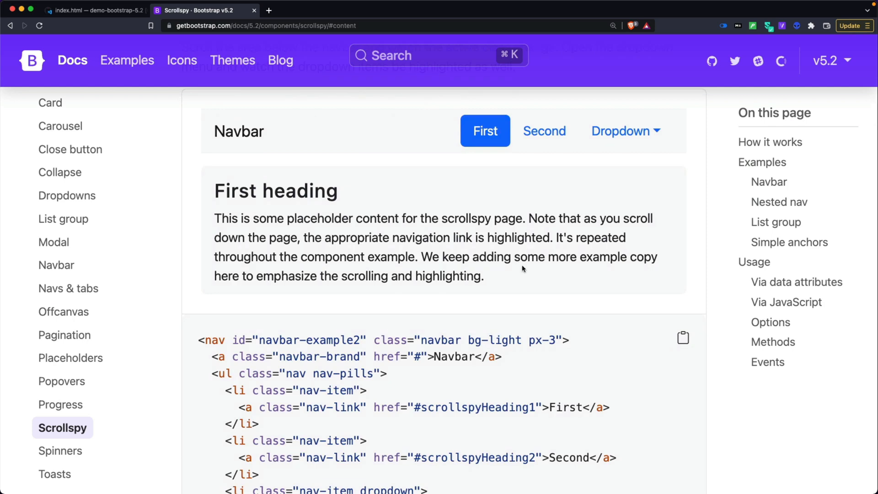
scroll(522, 260, down, 3)
scroll(529, 254, down, 2)
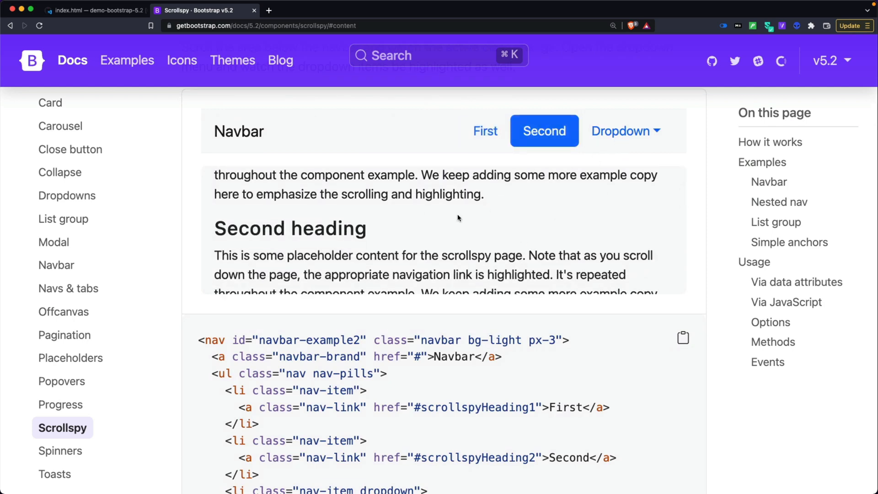
scroll(540, 235, down, 2)
scroll(540, 235, down, 2)
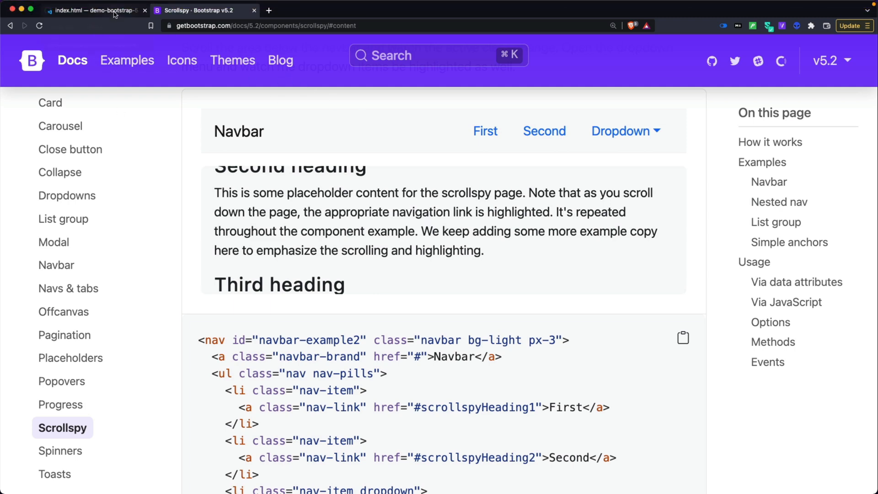
Return to the ScrollSpy demo and scroll its preview until Bubbles becomes active
click(96, 10)
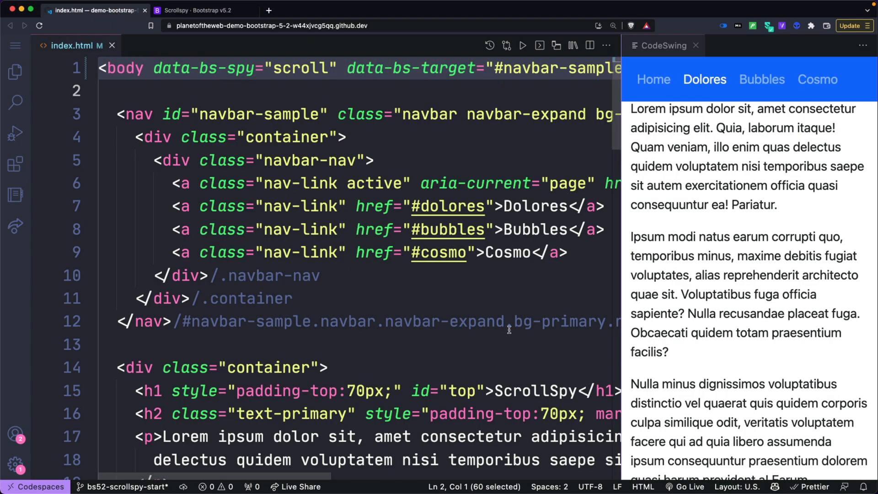
scroll(692, 289, up, 3)
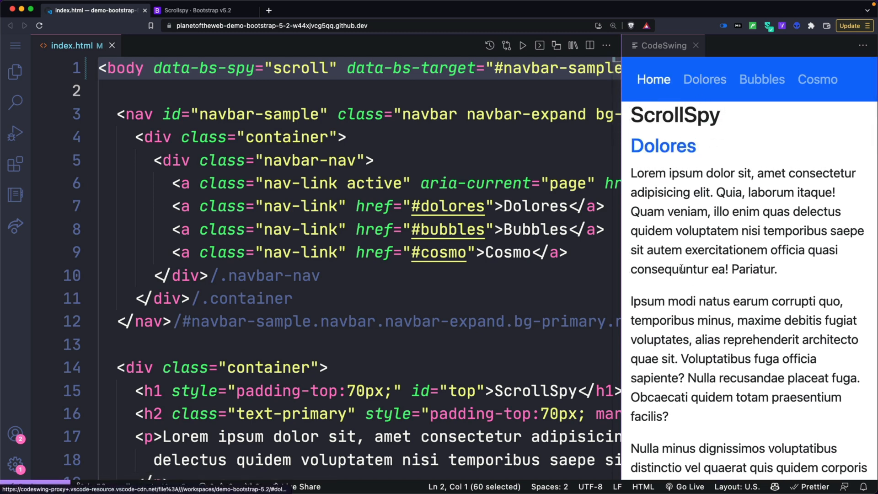
click(704, 79)
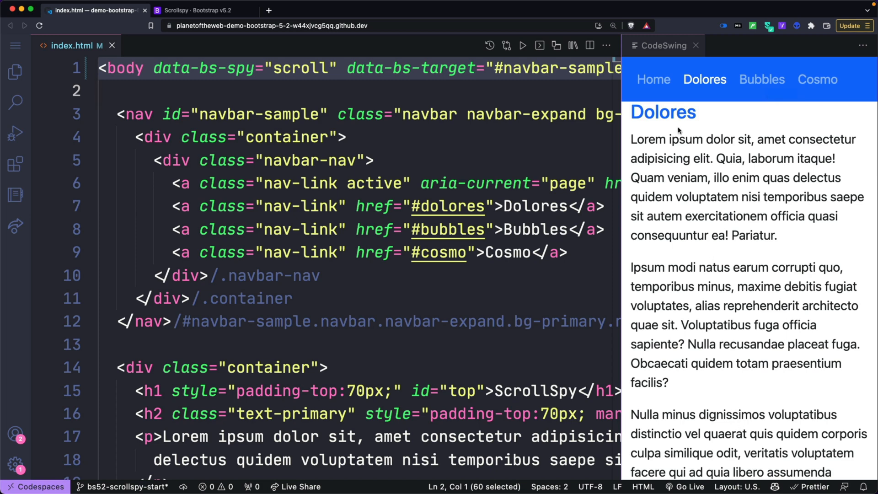
scroll(691, 274, down, 5)
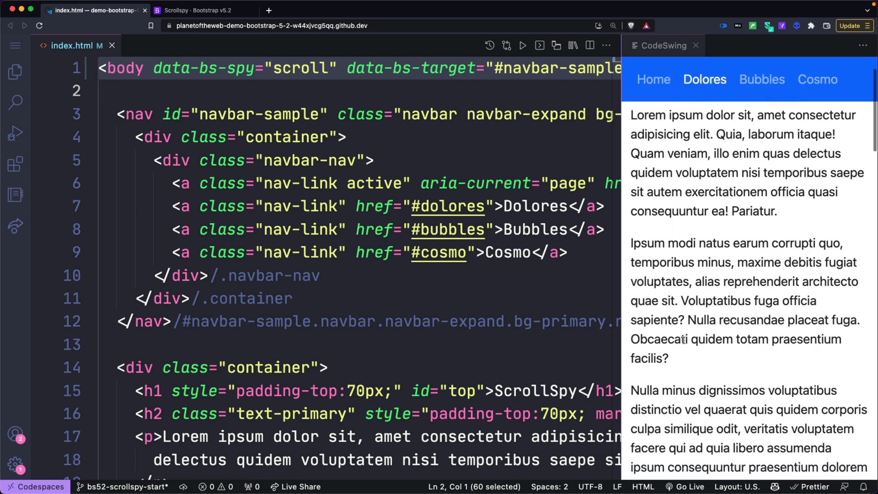
scroll(683, 341, down, 1)
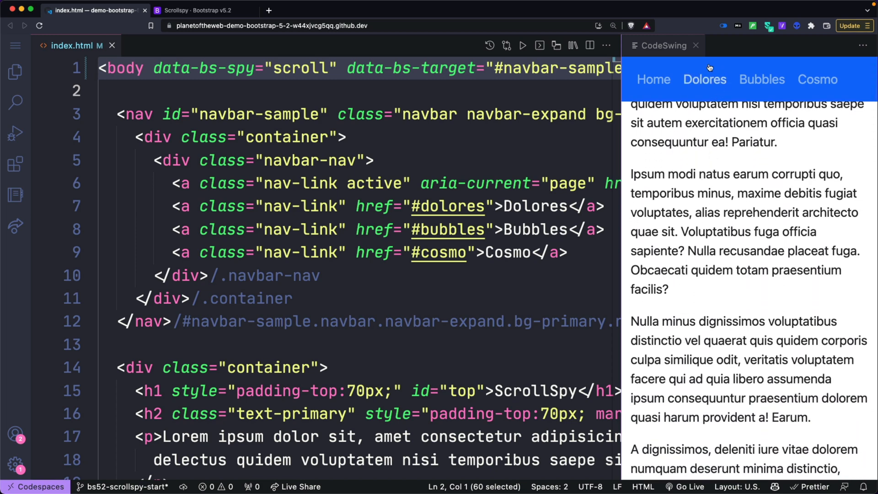
scroll(719, 338, down, 5)
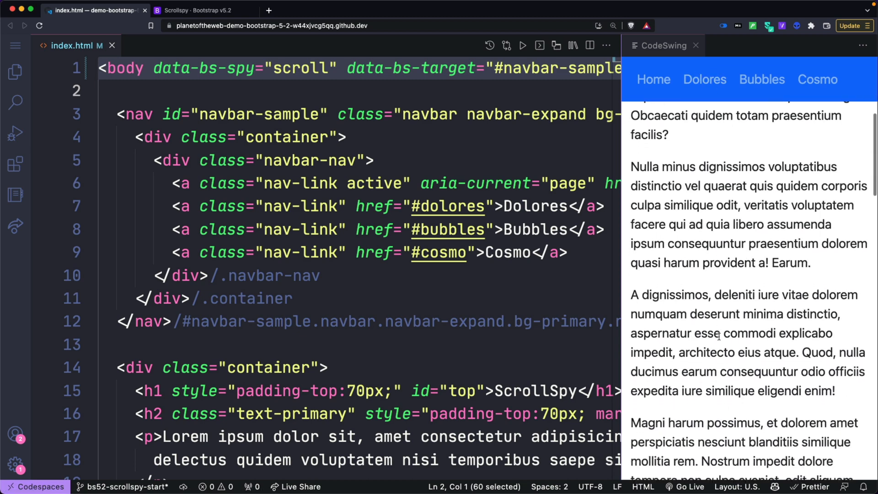
scroll(720, 338, down, 4)
scroll(719, 275, up, 2)
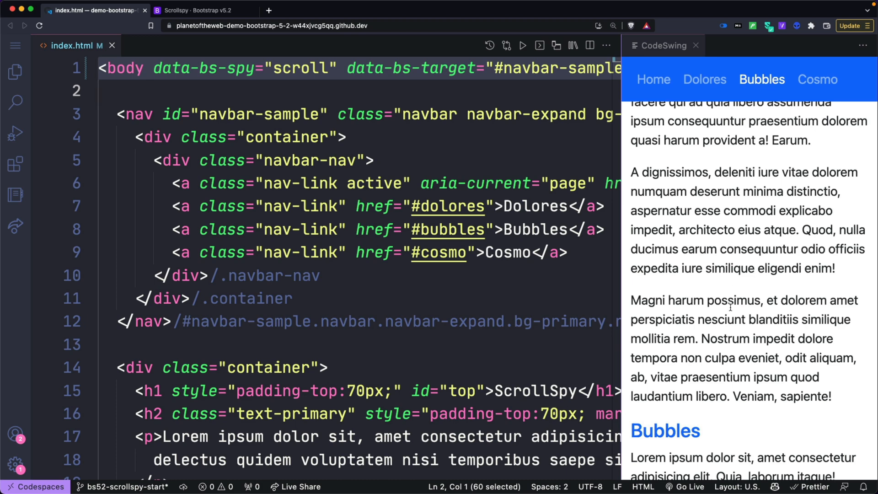
scroll(732, 310, up, 2)
scroll(732, 311, up, 1)
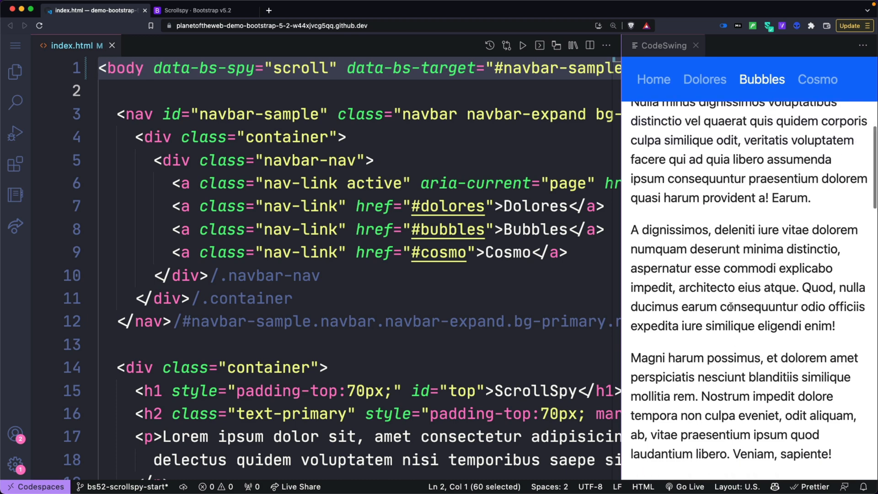
scroll(732, 310, up, 2)
scroll(732, 306, up, 1)
scroll(732, 306, up, 2)
scroll(732, 306, up, 1)
scroll(730, 306, down, 1)
scroll(730, 306, down, 1)
scroll(731, 306, down, 1)
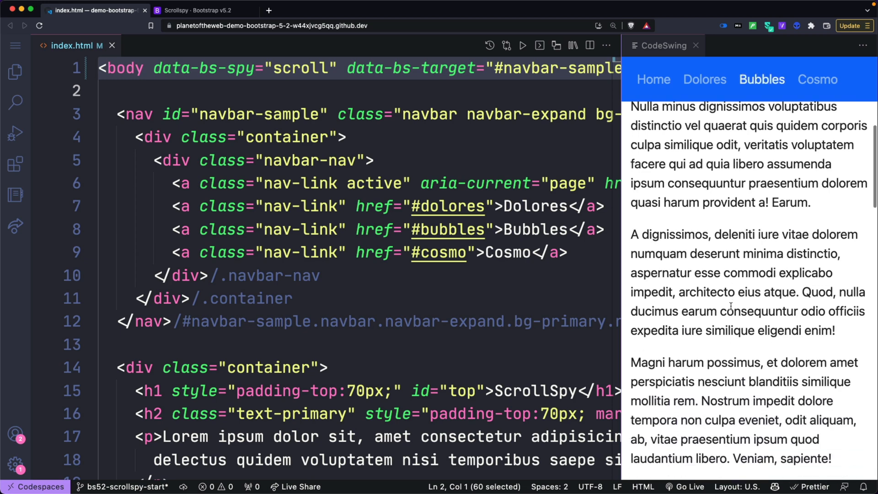
scroll(732, 330, down, 2)
scroll(732, 331, down, 1)
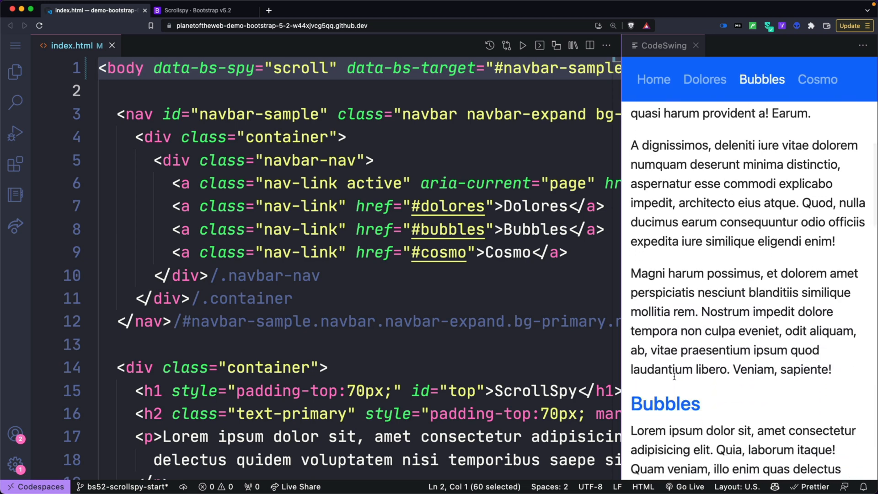
scroll(721, 343, down, 1)
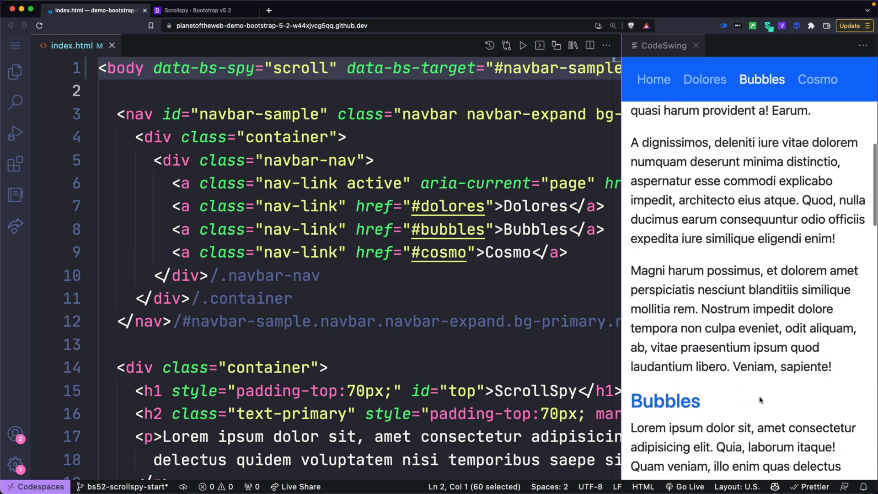
Jump to the Options section of the Bootstrap Scrollspy docs
click(761, 80)
click(199, 10)
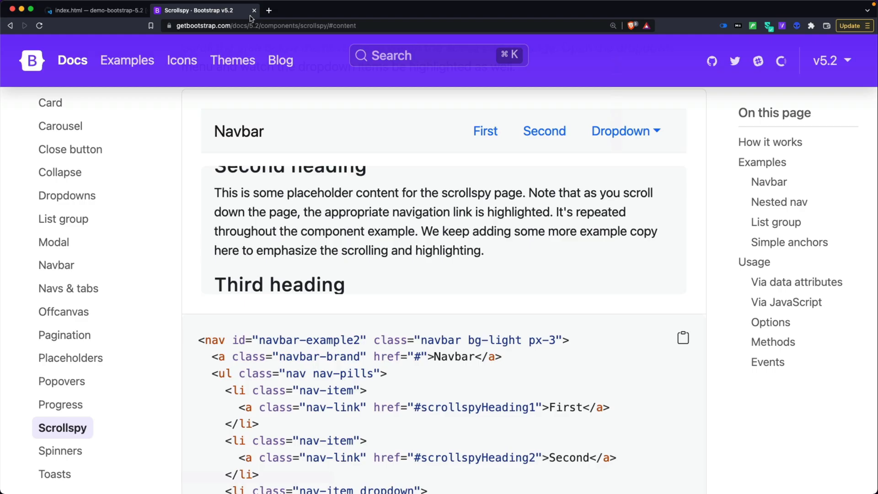
scroll(614, 333, up, 3)
scroll(614, 332, up, 5)
scroll(614, 333, up, 5)
click(770, 322)
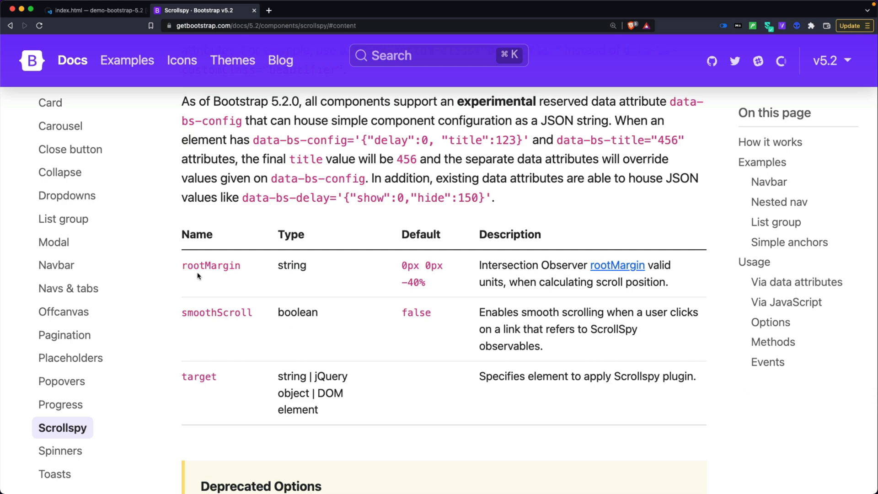
Highlight rootMargin and the experimental data-bs-config attribute sentence
double_click(225, 267)
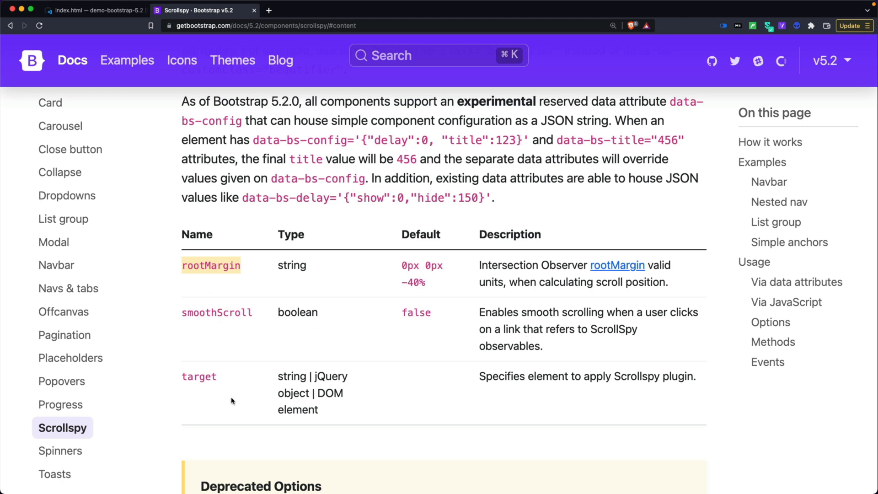
scroll(395, 444, up, 1)
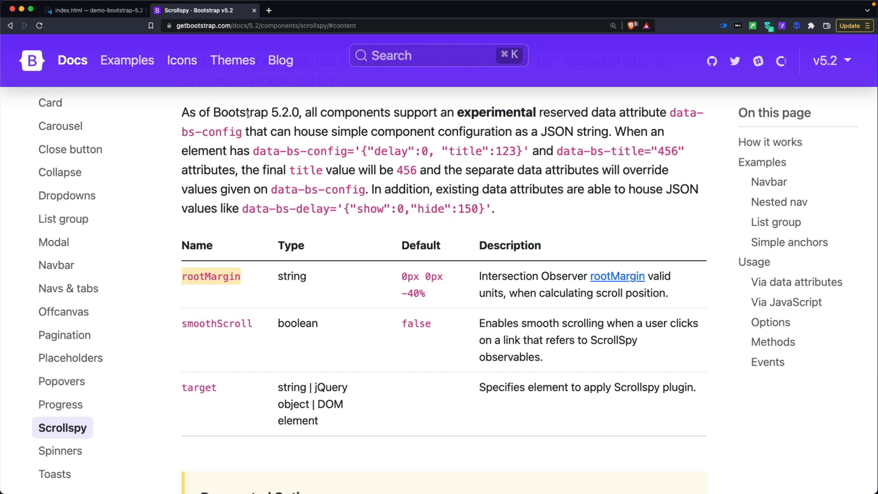
mouse_move(487, 117)
mouse_down()
mouse_move(655, 114)
mouse_move(221, 132)
mouse_move(529, 153)
mouse_up()
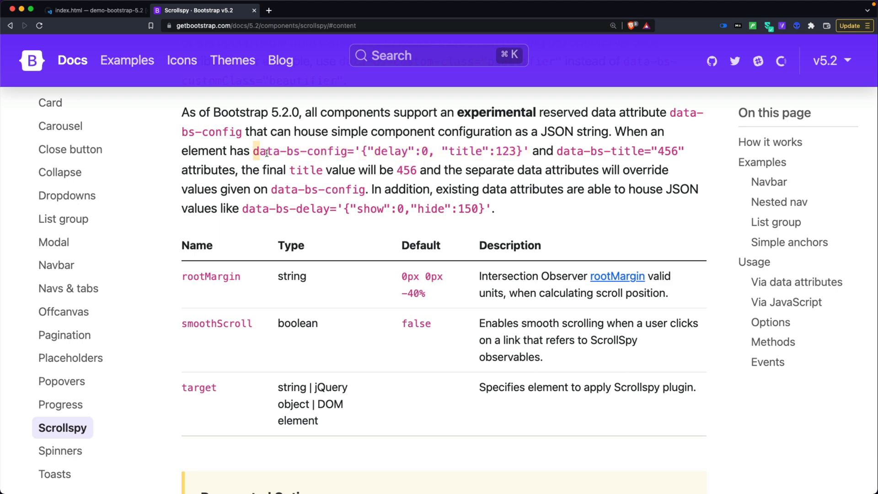
mouse_move(253, 153)
mouse_down()
mouse_move(483, 153)
mouse_move(249, 156)
mouse_up()
click(370, 151)
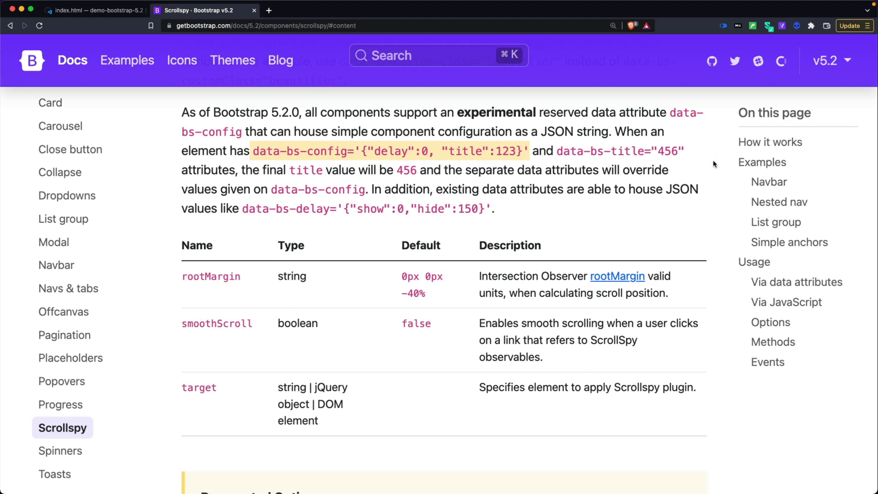
scroll(205, 287, down, 1)
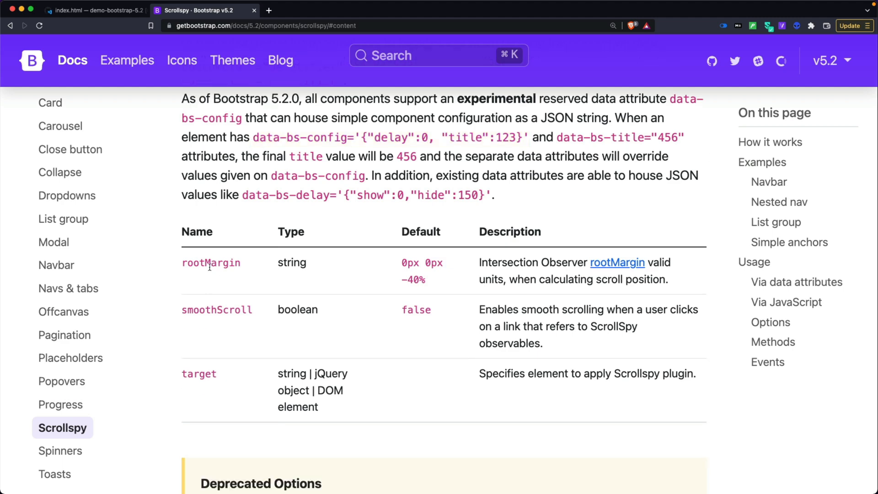
Point out rootMargin and 'delay' in data-bs-delay, then return to the index.html editor tab
double_click(201, 266)
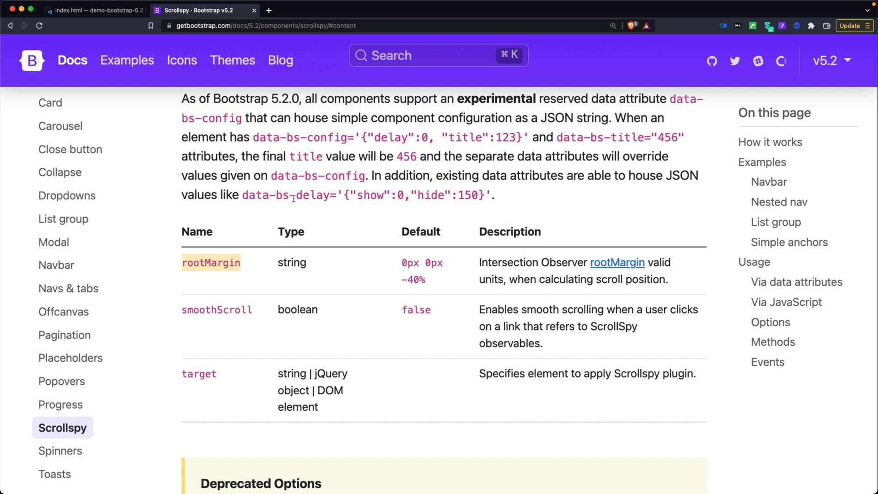
drag(296, 195, 332, 198)
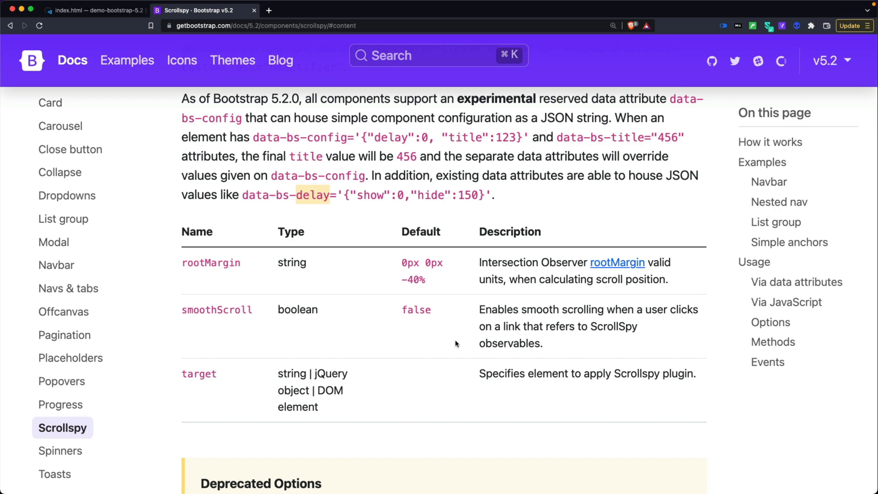
scroll(703, 338, up, 10)
scroll(704, 338, up, 5)
click(121, 16)
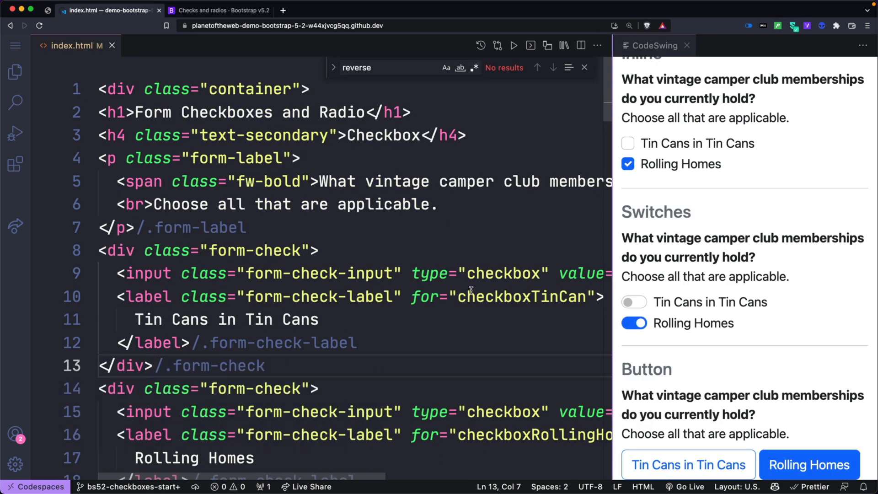
scroll(708, 300, up, 2)
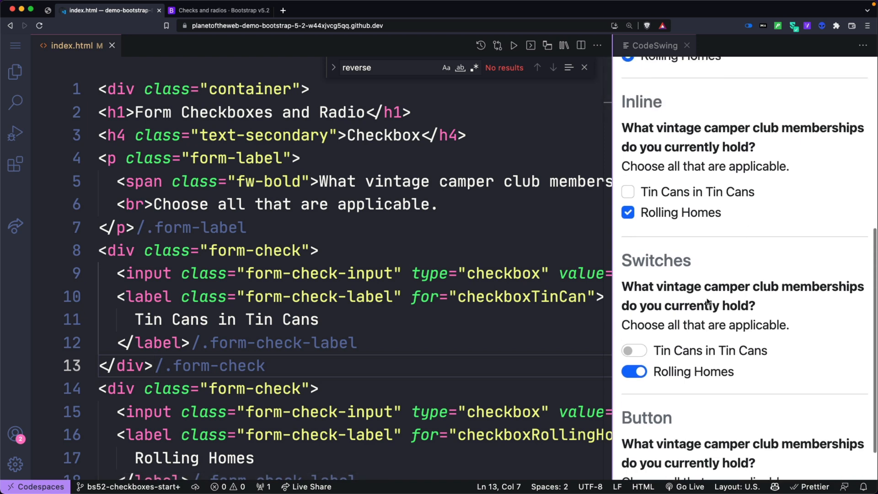
scroll(708, 300, up, 5)
scroll(707, 300, up, 5)
scroll(708, 300, up, 2)
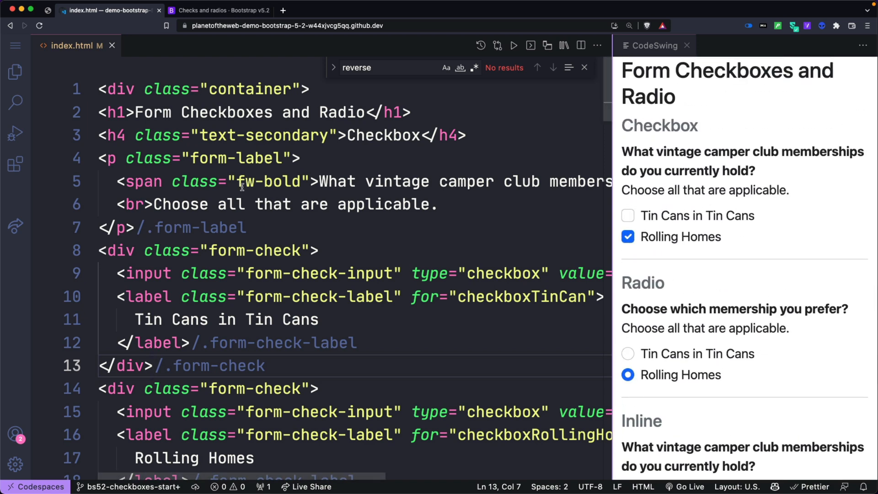
Add form-check-reverse after form-check on line 8's checkbox wrapper
click(299, 251)
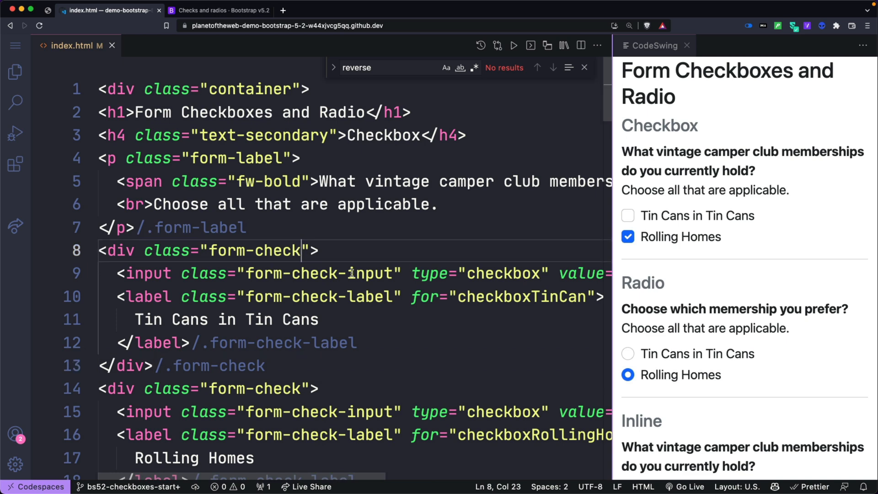
text(form-ceh)
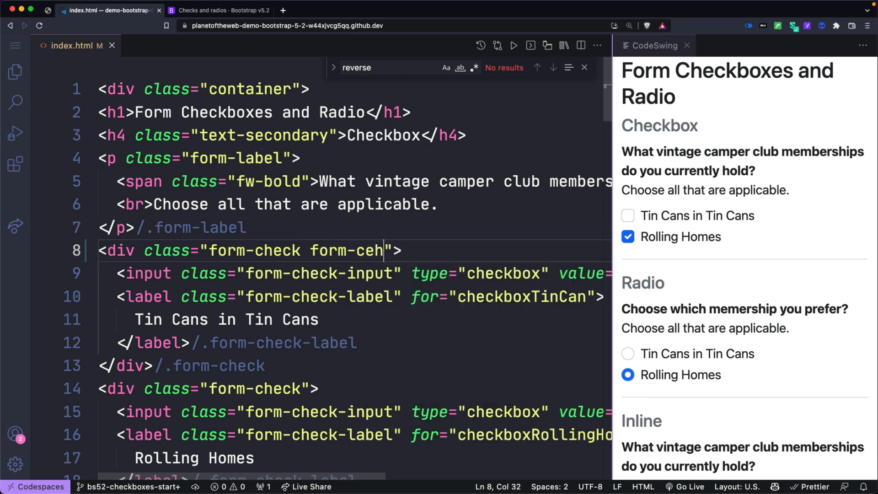
key(BackSpace)
key(BackSpace)
text(heck-reverse)
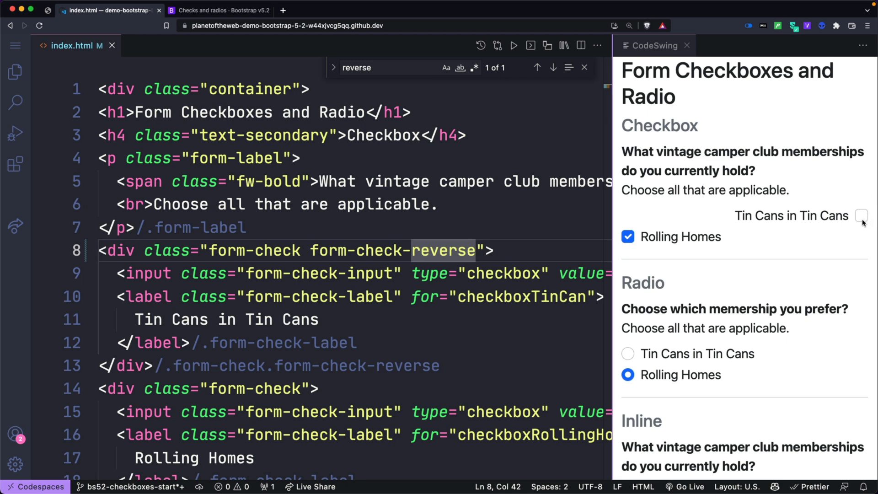
Add form-check-reverse to the Rolling Homes checkbox and both radio options
double_click(443, 251)
key(ctrl+c)
scroll(434, 352, down, 3)
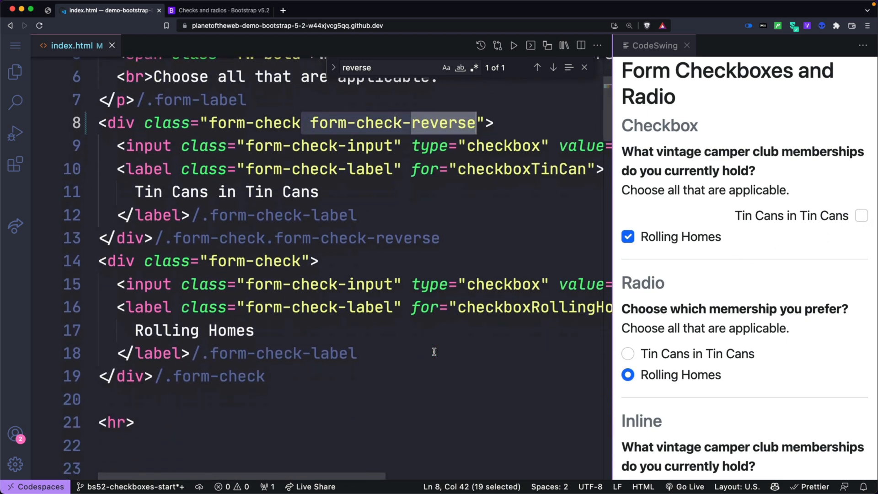
scroll(433, 352, down, 1)
click(300, 228)
text(form-check-reverse)
scroll(412, 387, down, 5)
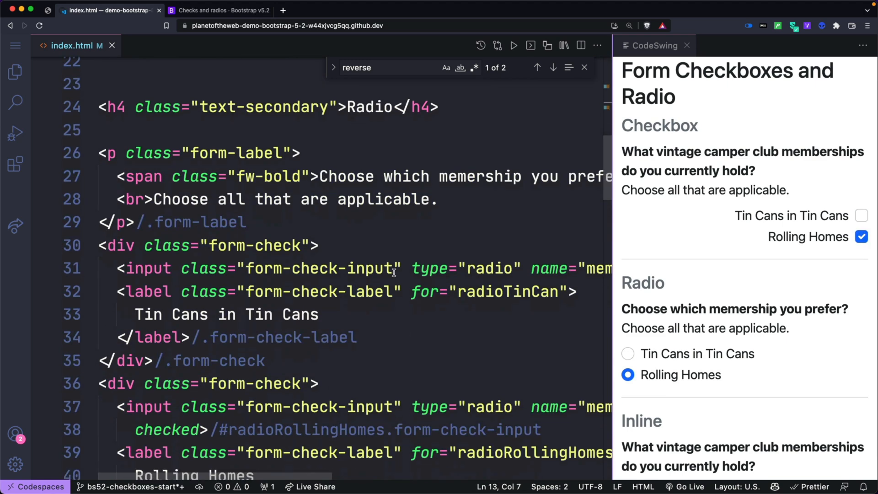
click(299, 246)
text(form-check-reverse)
click(300, 384)
key(ctrl+v)
scroll(413, 343, down, 5)
Add form-check-reverse to the inline checkbox wrapper, with the preview widened alongside
drag(607, 276, 496, 277)
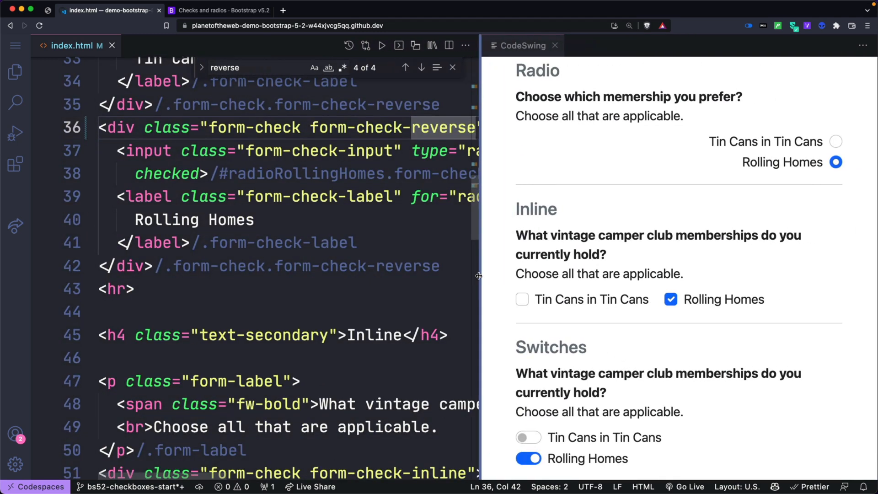
scroll(343, 275, down, 4)
click(300, 280)
key(ctrl+v)
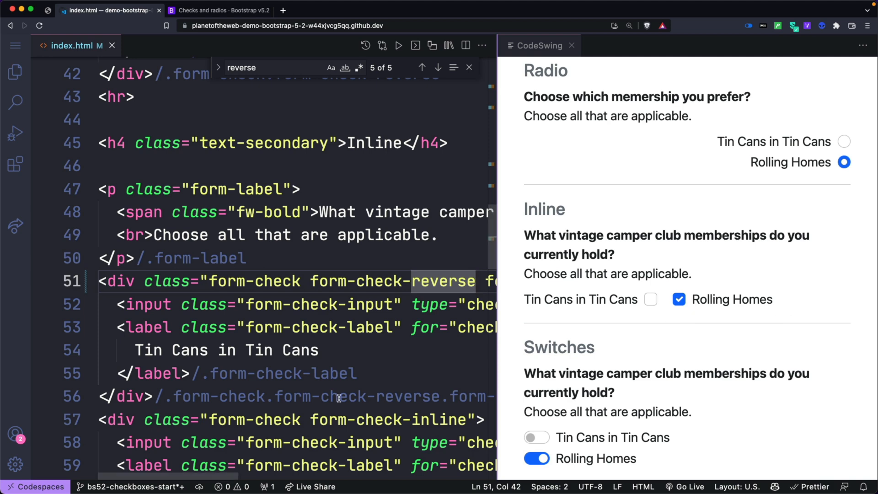
scroll(338, 398, down, 8)
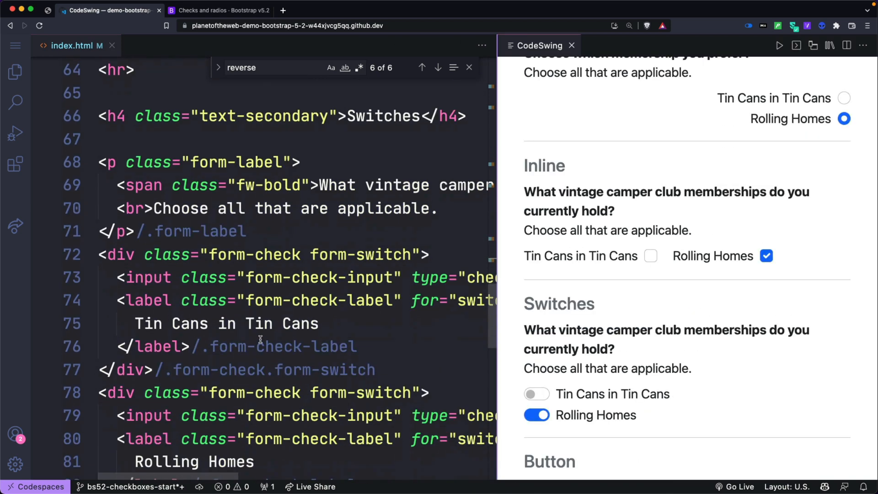
scroll(274, 342, down, 4)
scroll(260, 339, down, 2)
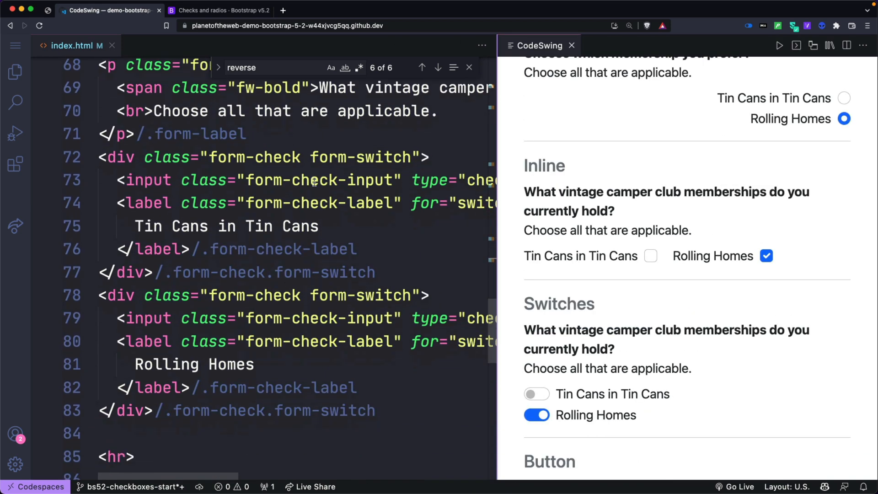
Add form-check-reverse to both switch wrappers' class lists, then widen the code view
click(310, 157)
text(form-check-reverse fo)
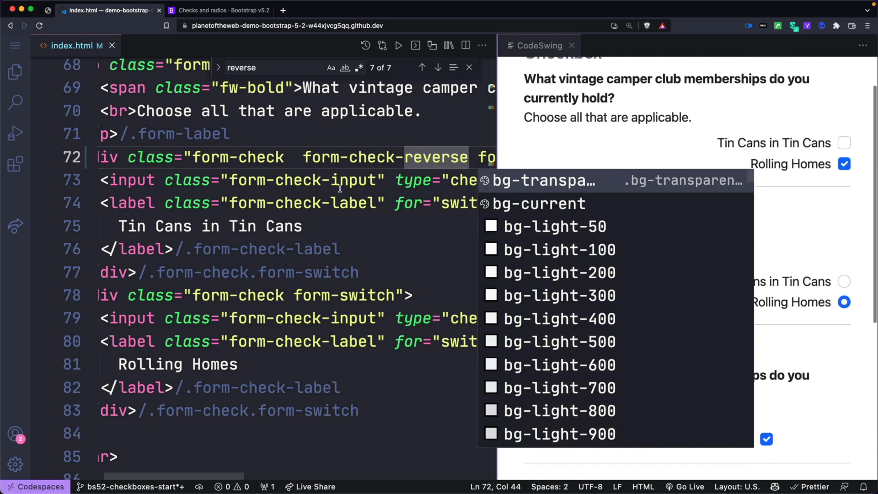
key(Escape)
click(294, 295)
text(form-check-reverse)
key(Escape)
scroll(685, 274, up, 2)
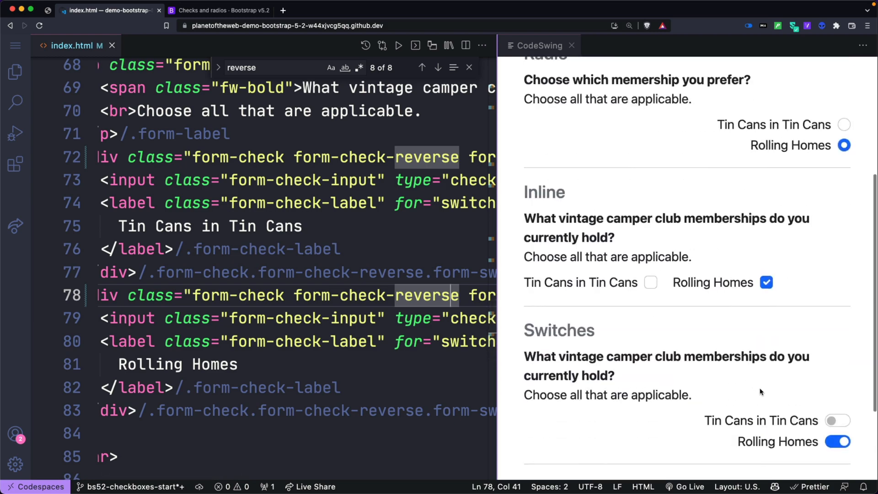
scroll(755, 371, down, 4)
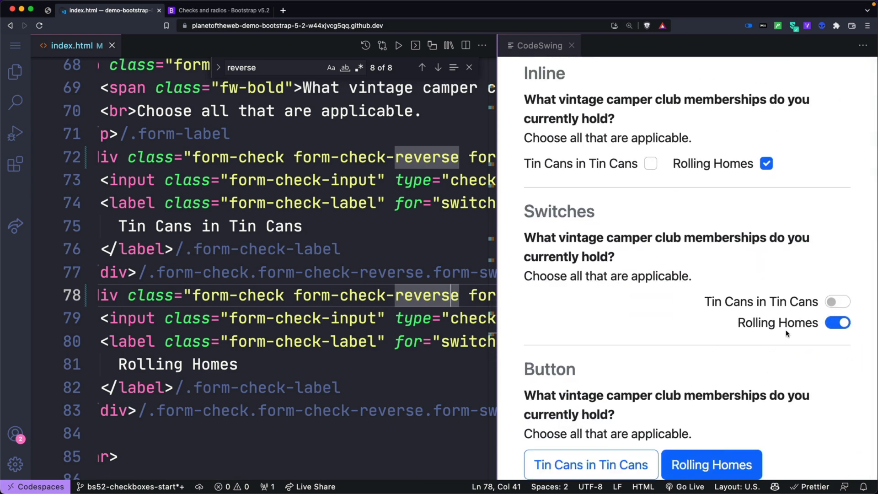
scroll(790, 323, up, 8)
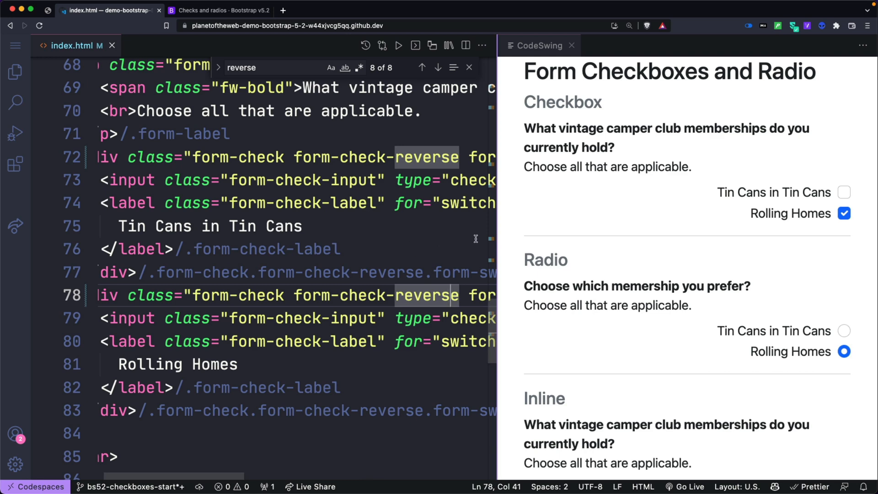
drag(497, 232, 587, 226)
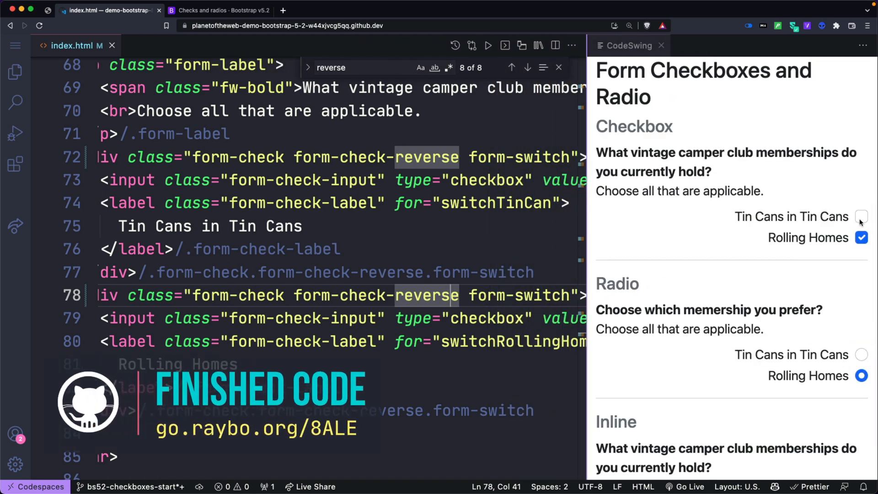